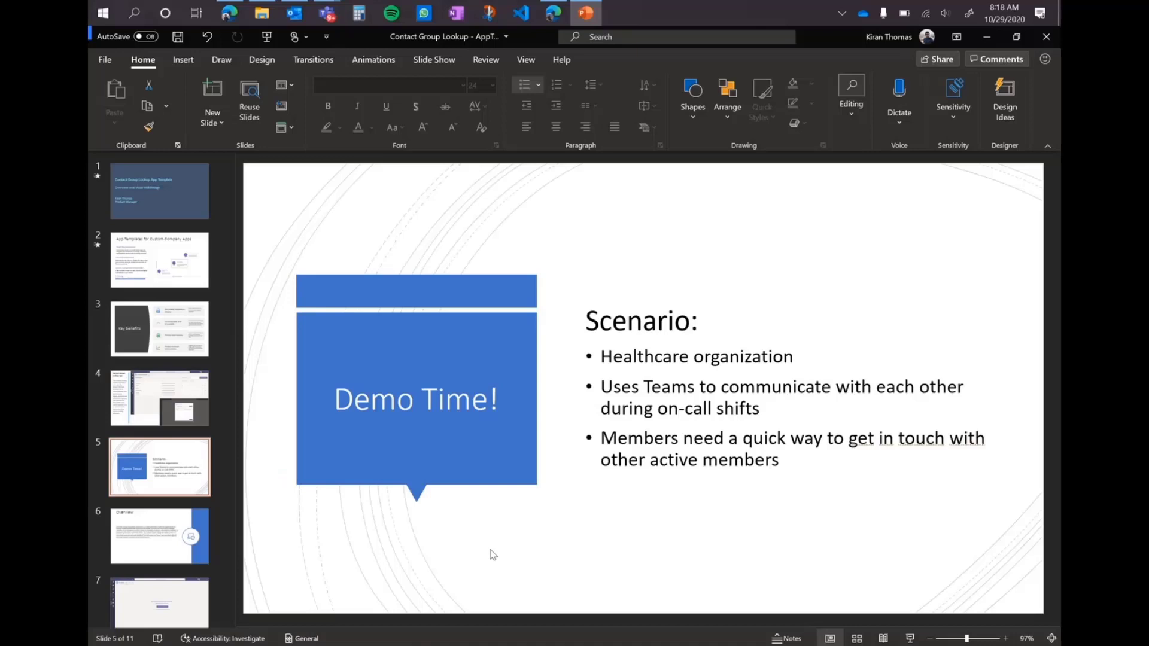
# Switch to the Edge browser and go to the Contact Group Lookup section of the Microsoft Teams app templates article.
pyautogui.click(549, 16)
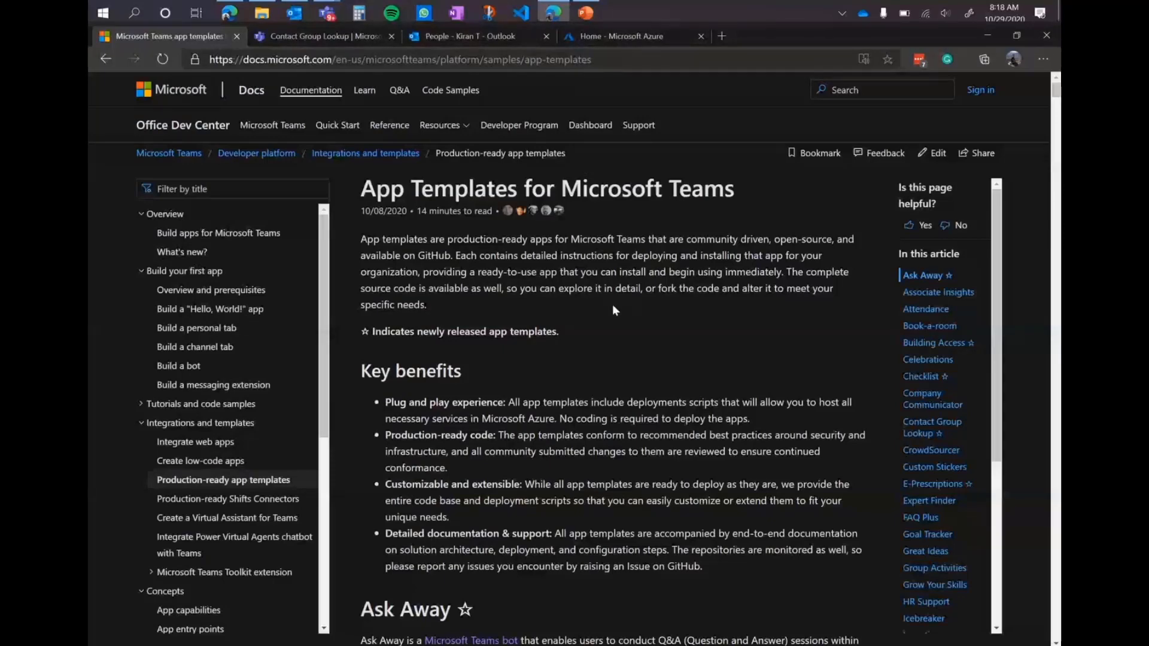
pyautogui.scroll(-1, 612, 304)
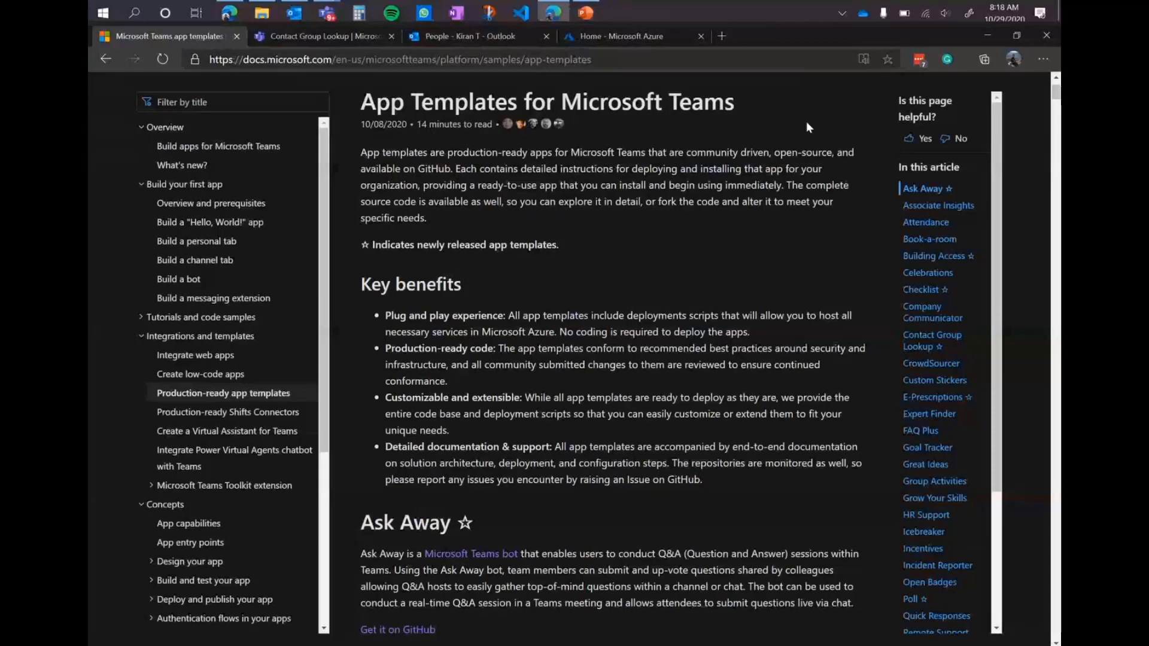
pyautogui.scroll(-1, 899, 226)
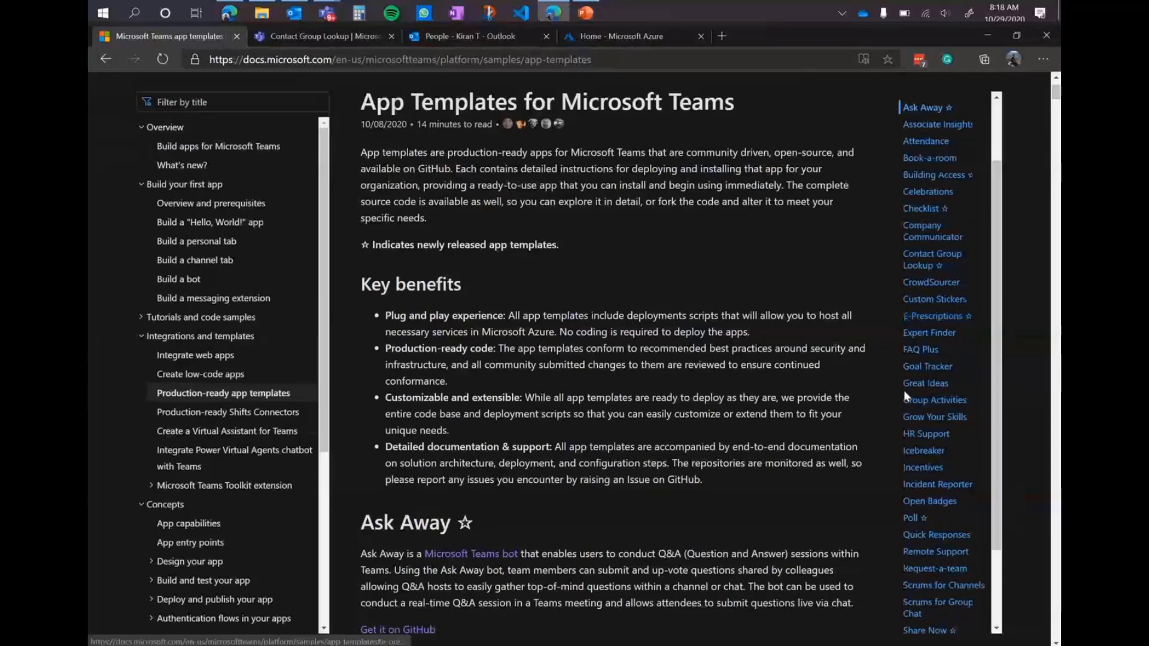
pyautogui.scroll(-1, 905, 396)
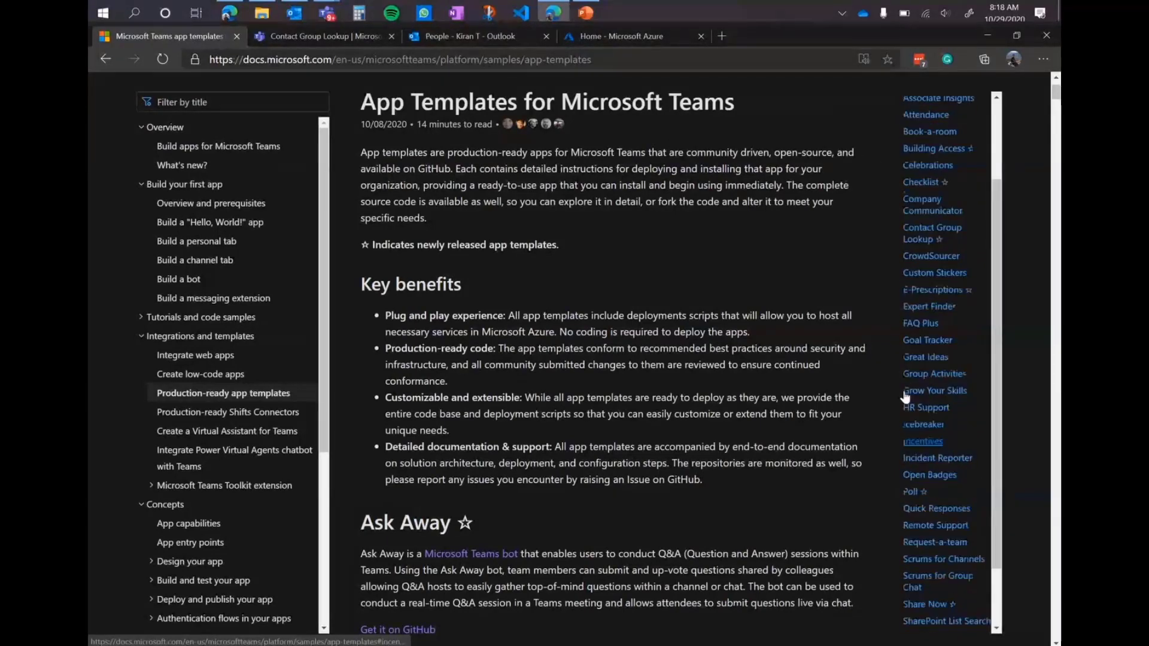
pyautogui.scroll(2, 904, 398)
pyautogui.click(908, 337)
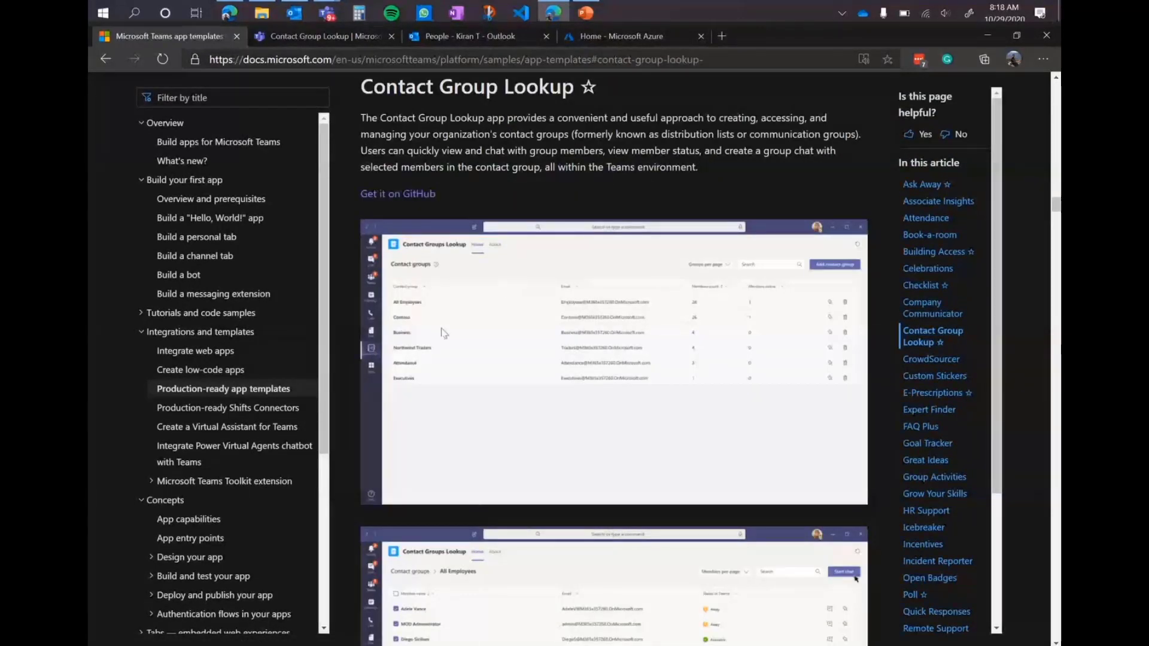
# Open the Contact Group Lookup repository on GitHub and review its README description, example workflow and interface images.
pyautogui.click(414, 193)
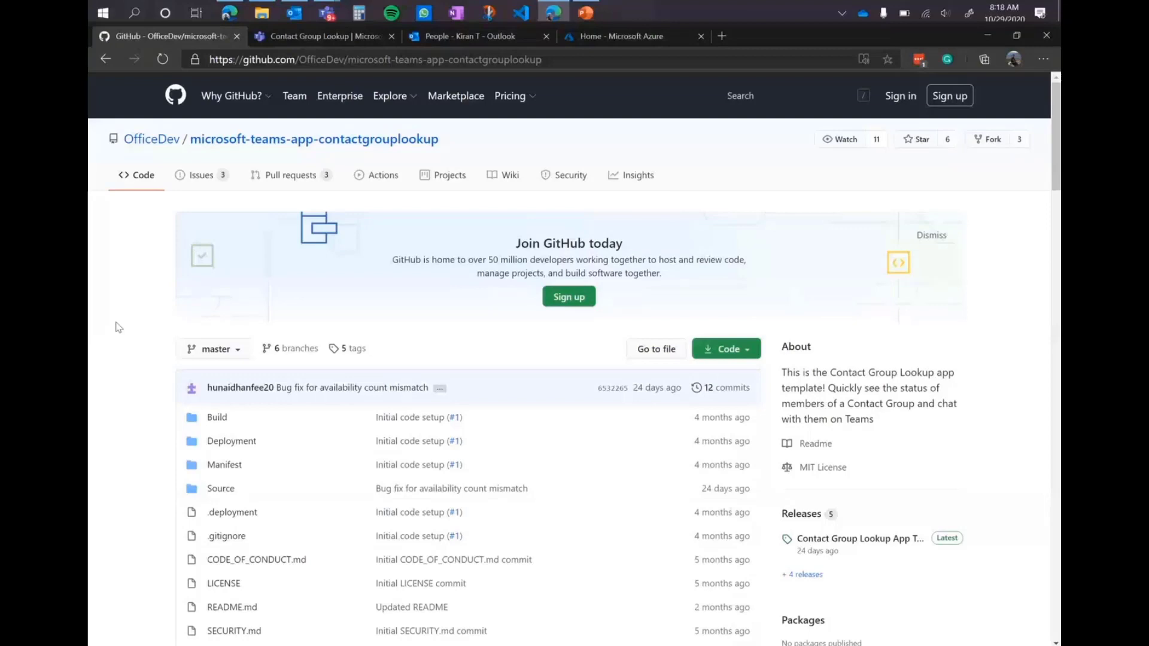
pyautogui.scroll(-3, 118, 328)
pyautogui.scroll(-5, 193, 387)
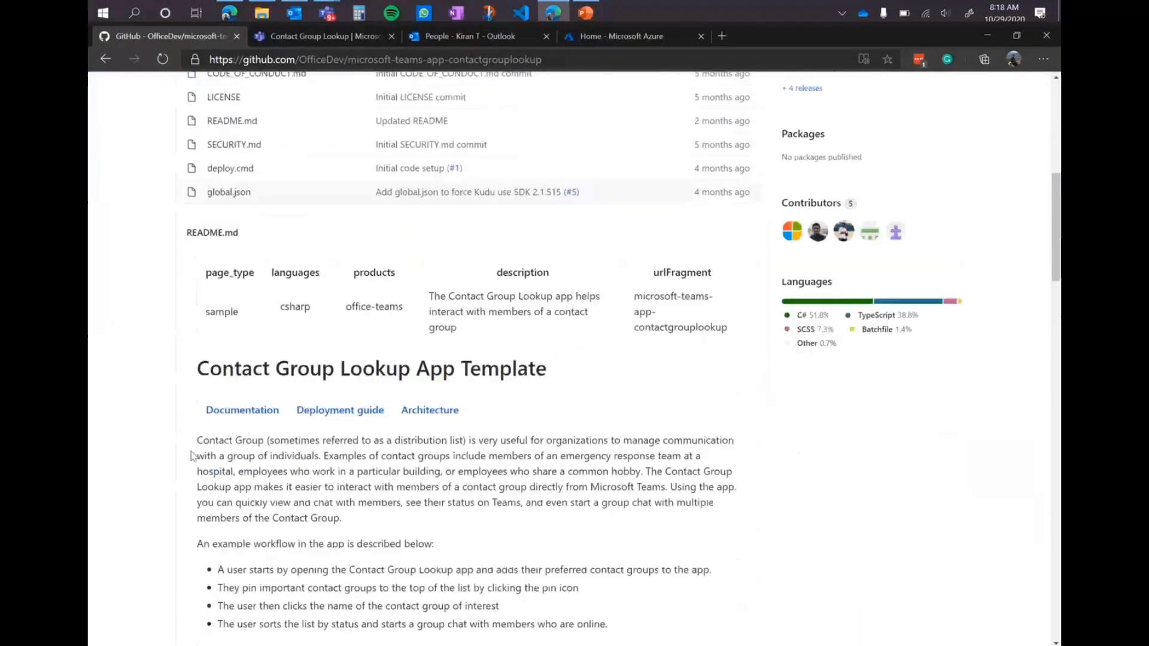
pyautogui.scroll(-1, 195, 337)
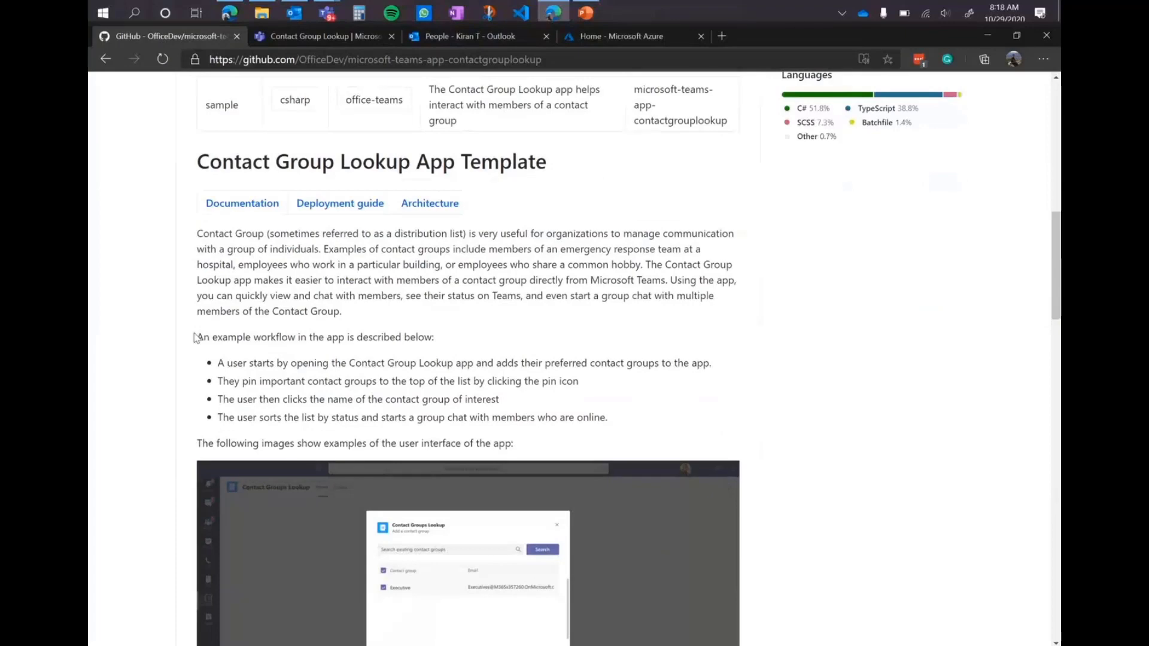
pyautogui.scroll(-3, 195, 337)
pyautogui.scroll(-3, 196, 337)
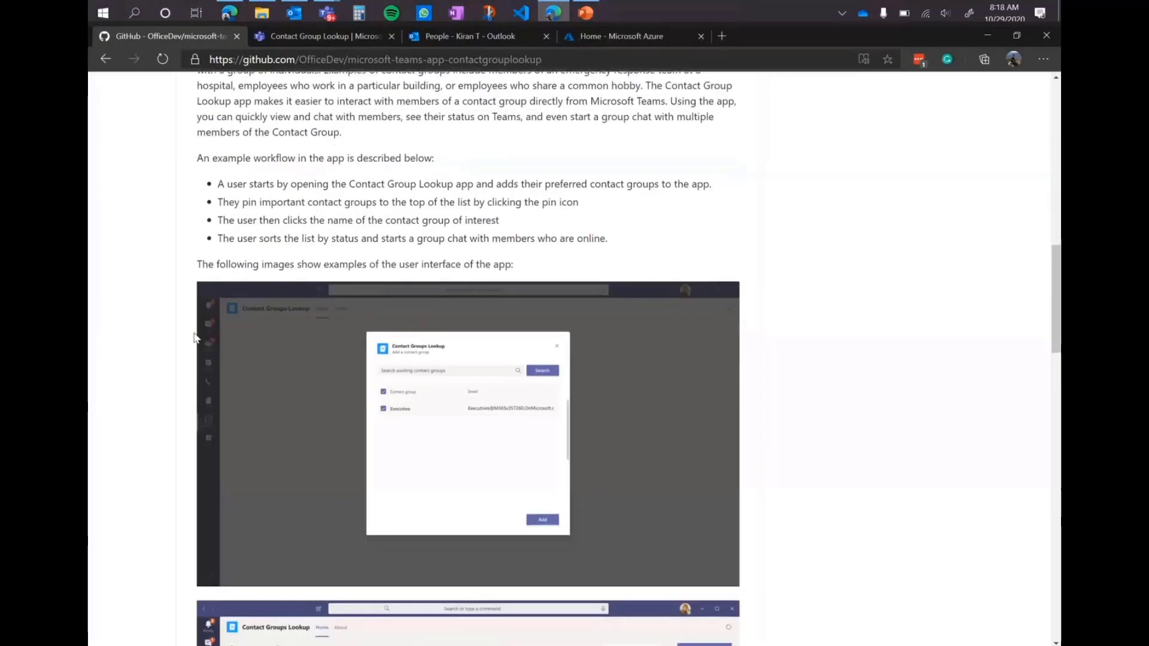
pyautogui.scroll(5, 195, 335)
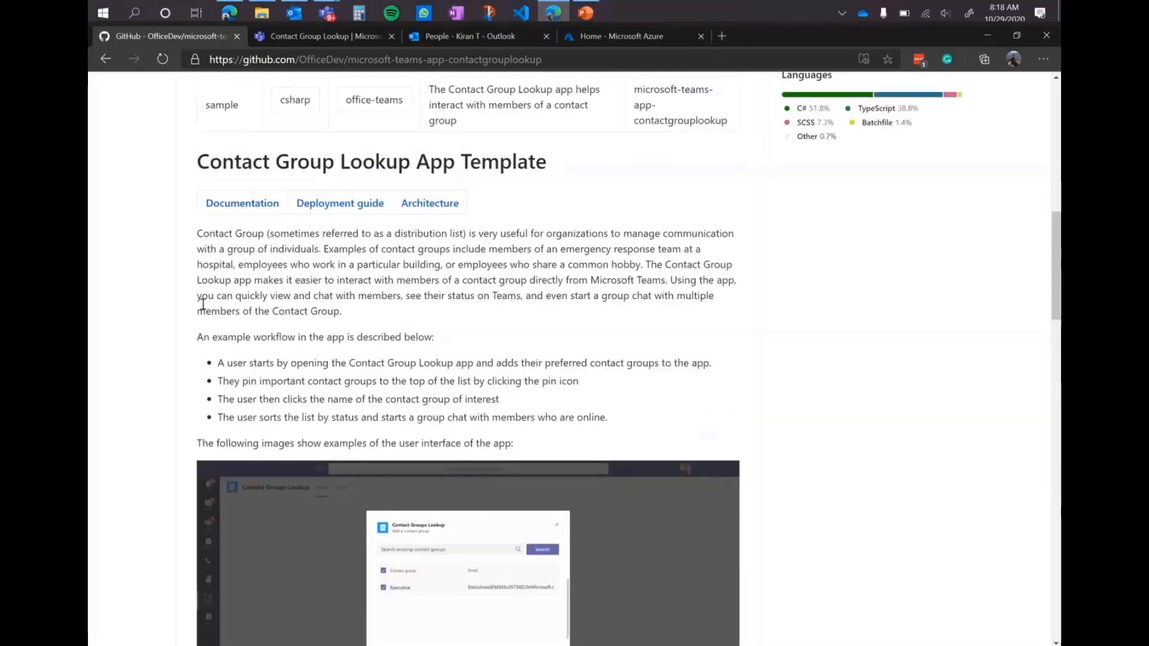
# Open the Deployment Guide in the template's documentation wiki and review the prerequisites and the Azure AD application registration step.
pyautogui.click(240, 207)
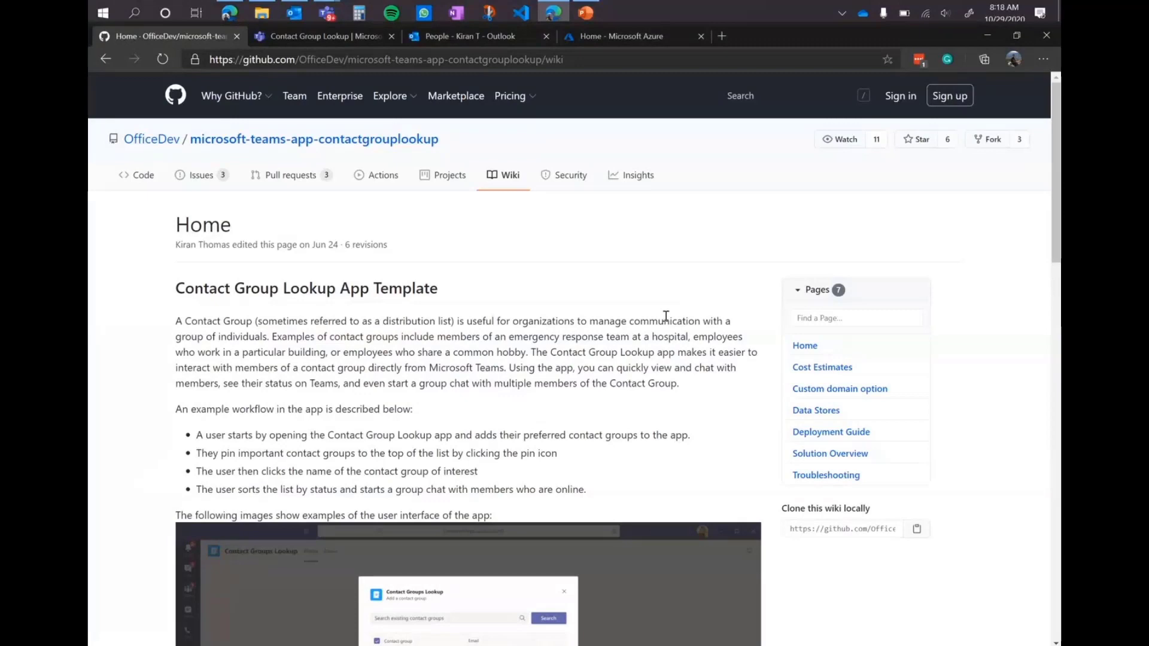
pyautogui.scroll(-1, 665, 316)
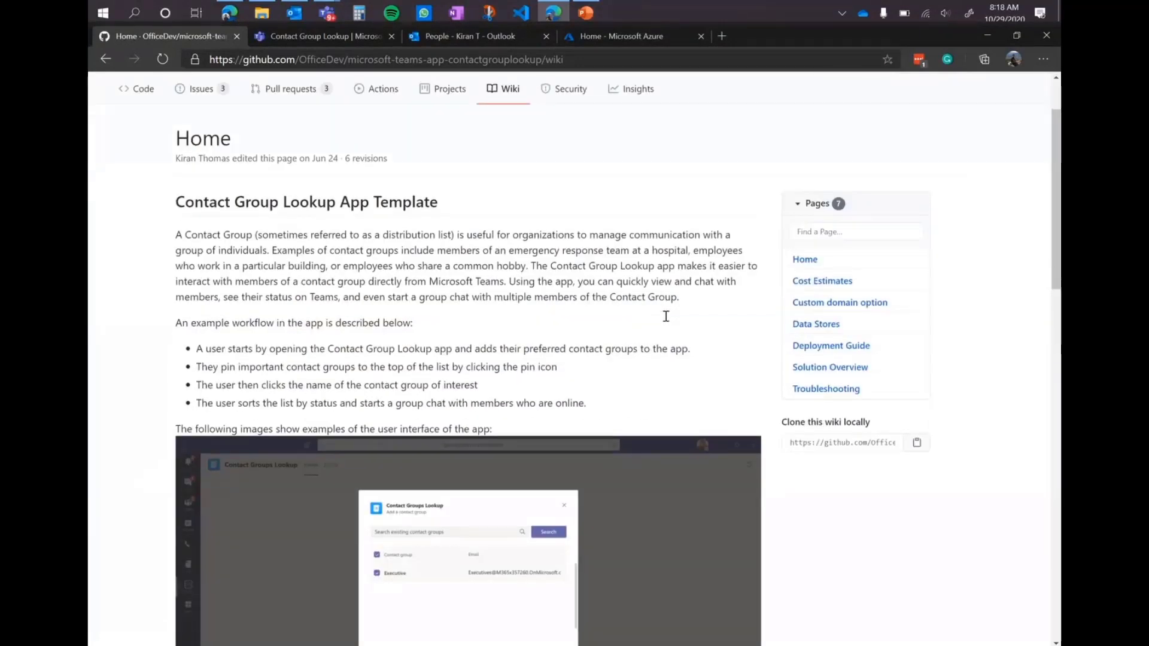
pyautogui.click(807, 347)
pyautogui.scroll(-1, 359, 277)
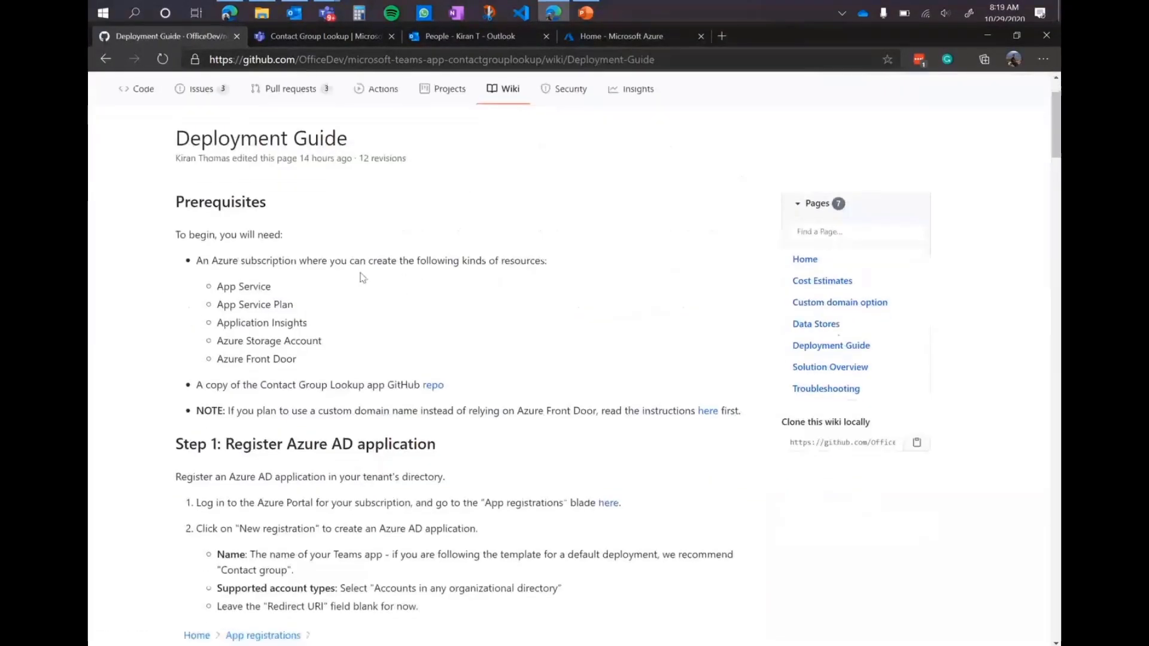
pyautogui.scroll(-2, 288, 298)
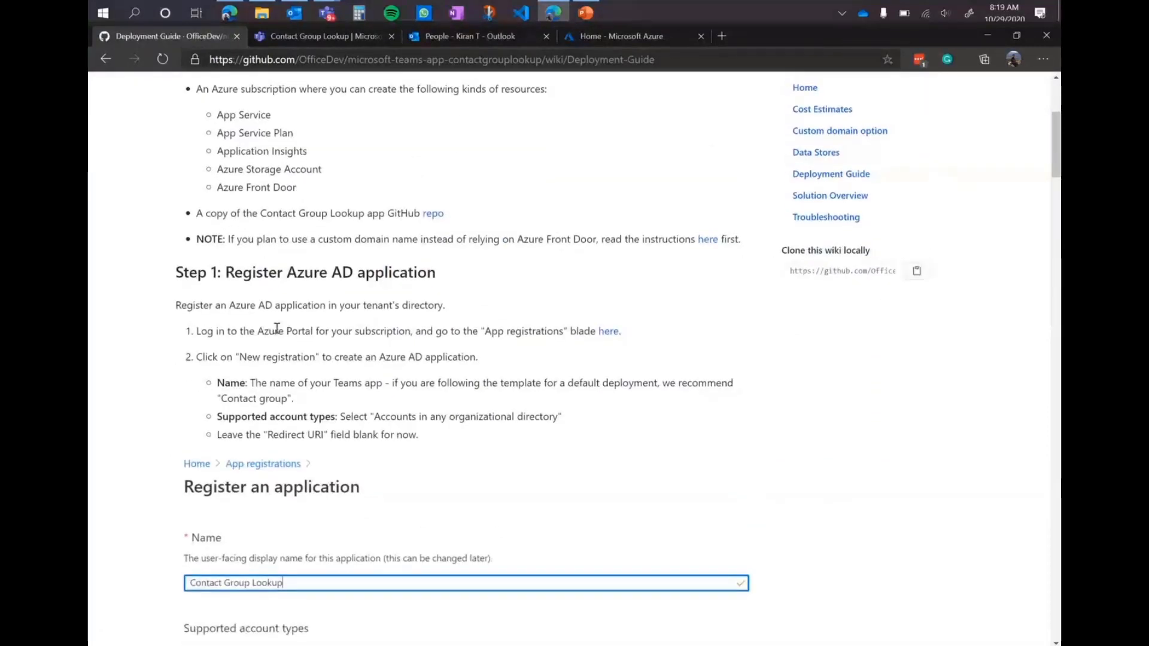
pyautogui.scroll(1, 275, 327)
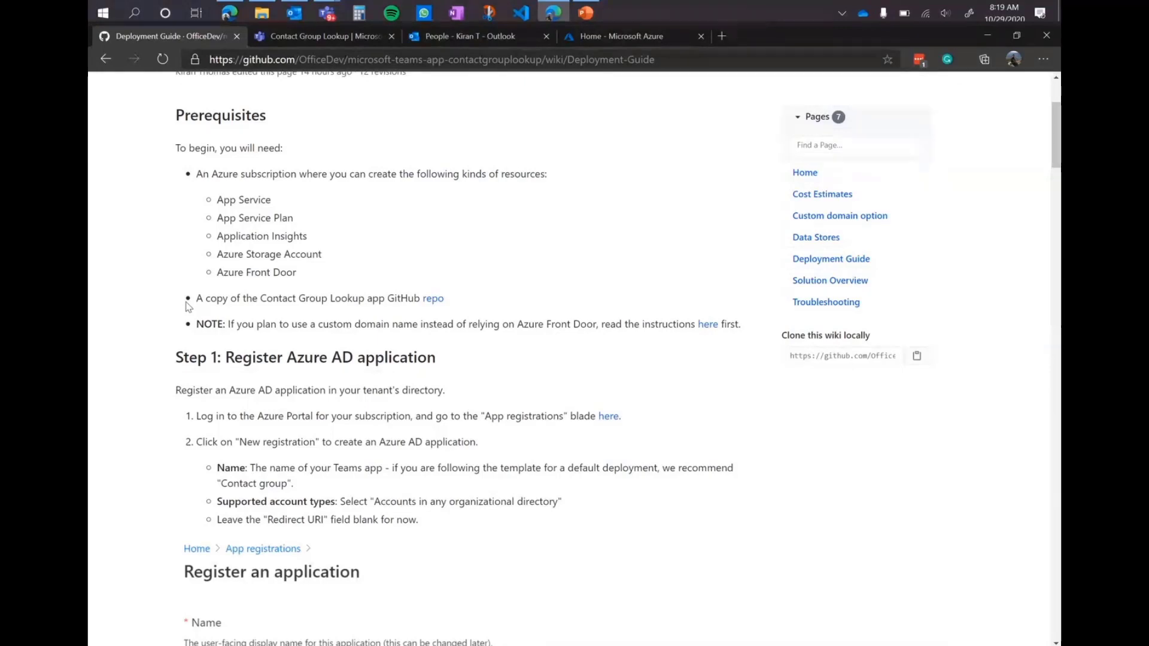
pyautogui.scroll(-4, 189, 305)
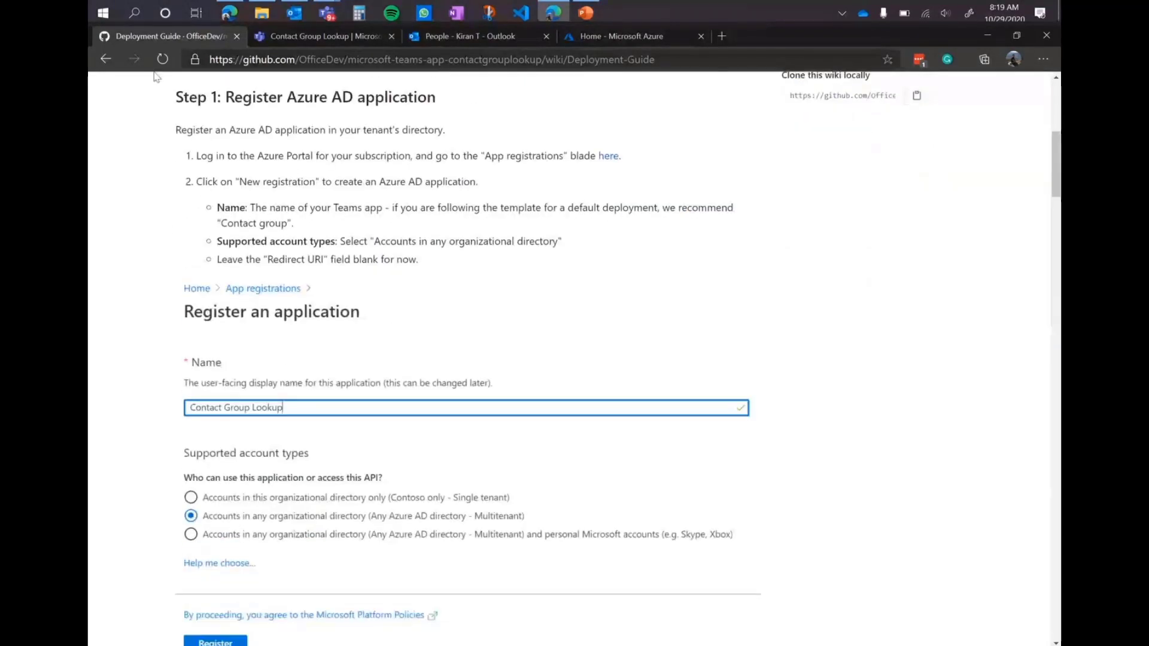
pyautogui.scroll(-5, 239, 526)
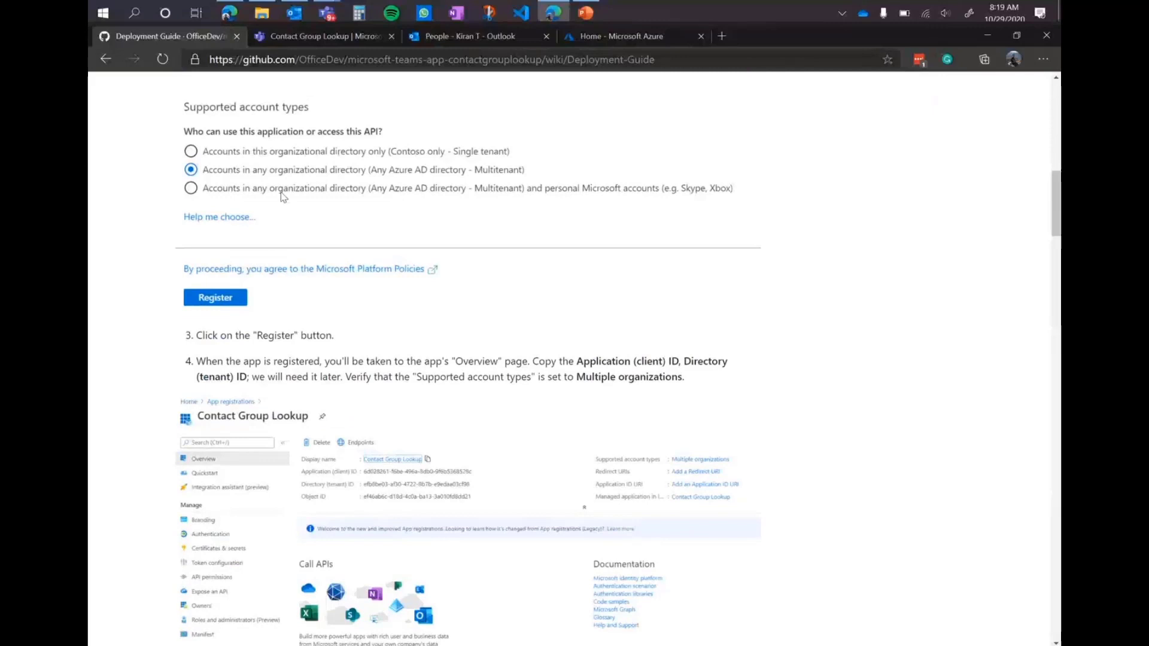
# View the Contact Group Lookup app in Teams, then switch to Outlook's People page and open a new group form.
pyautogui.click(323, 34)
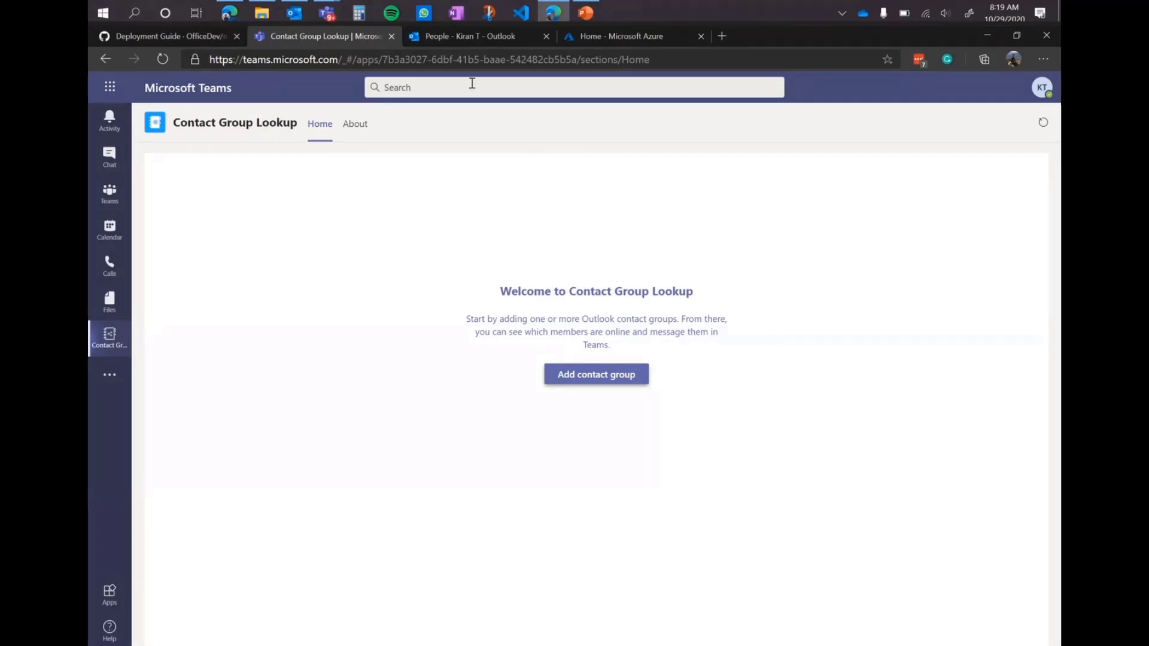
pyautogui.click(463, 40)
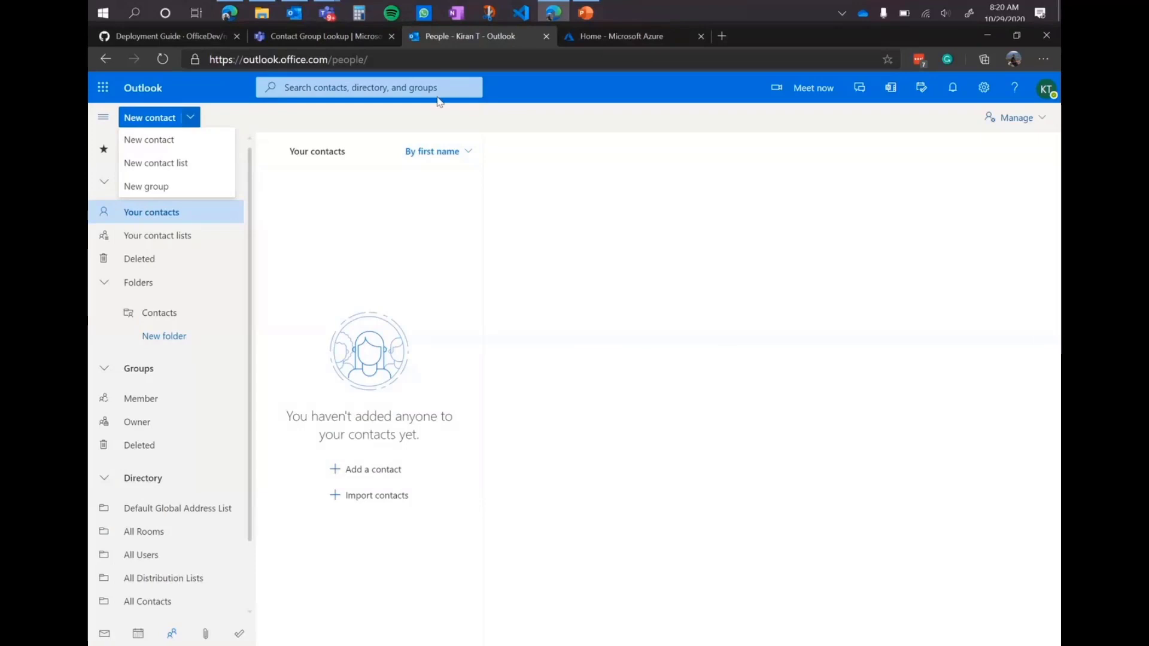
pyautogui.click(223, 103)
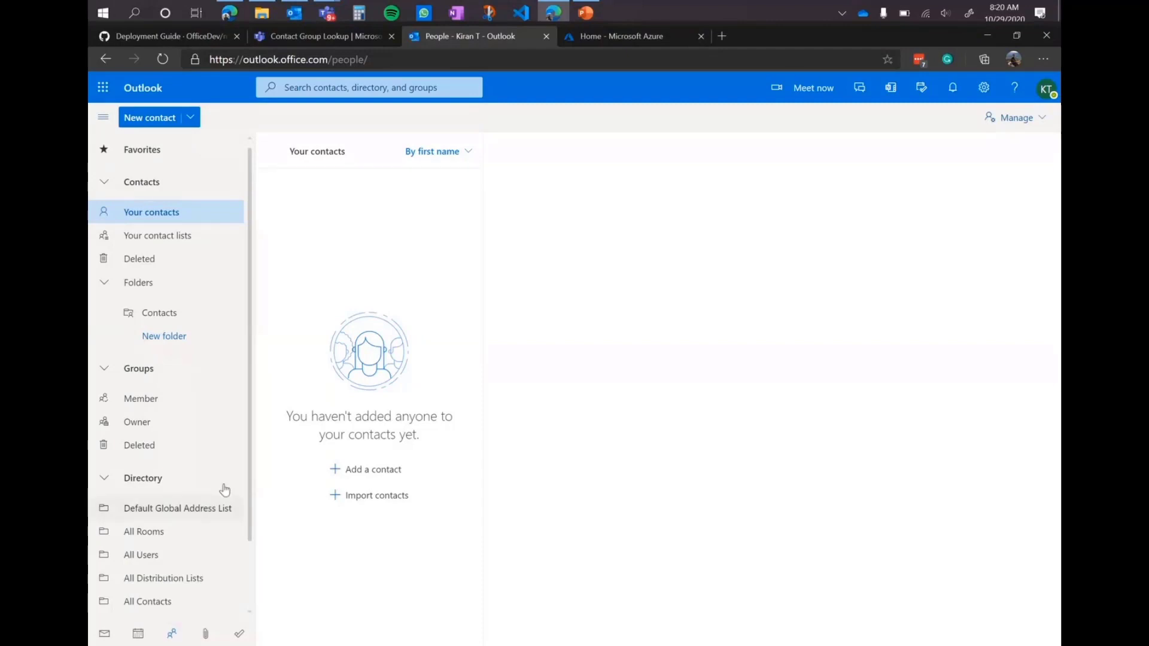
pyautogui.click(189, 116)
pyautogui.click(157, 186)
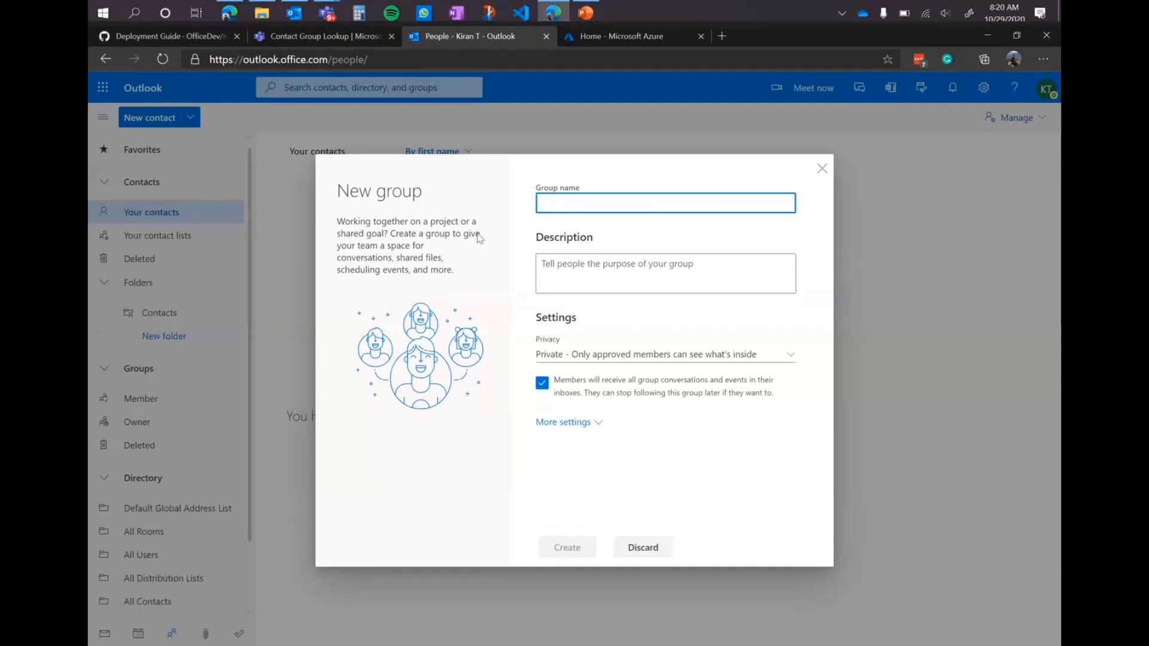
# Name the new group "On-call for November".
pyautogui.write('Oc')
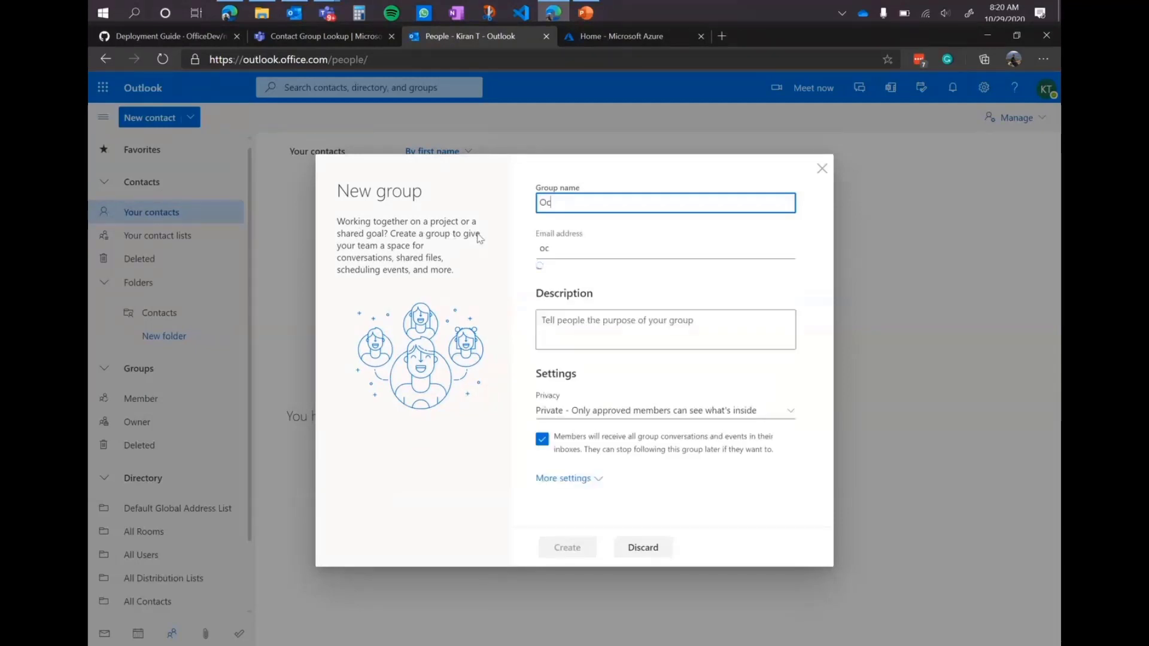
pyautogui.write('-call')
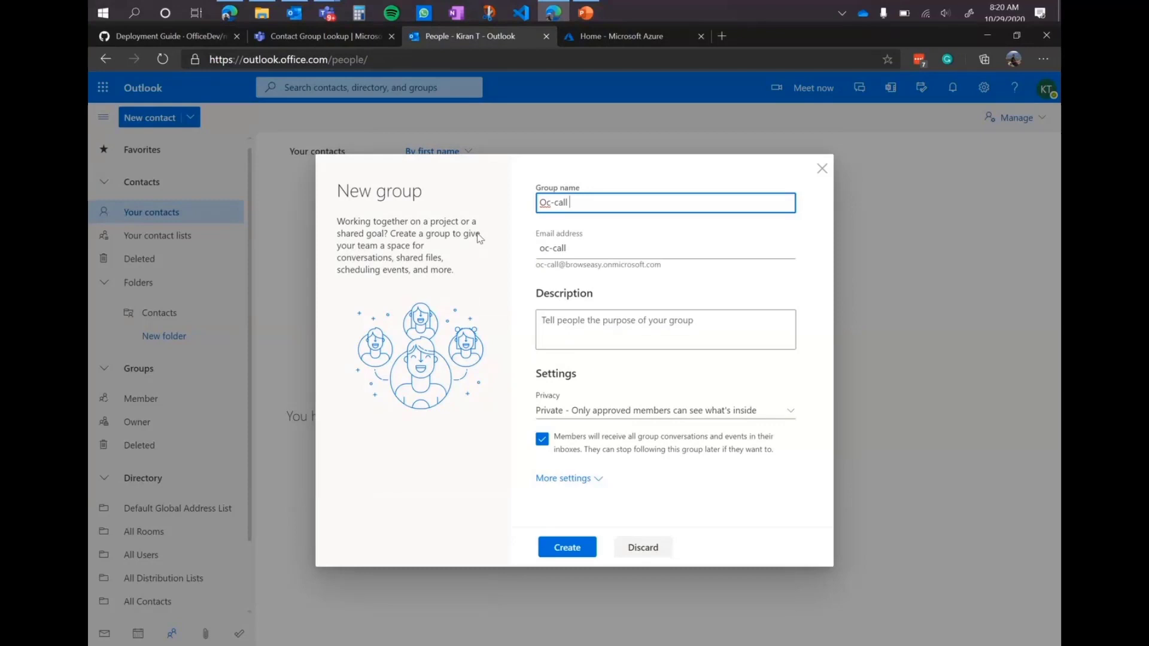
pyautogui.write(' for')
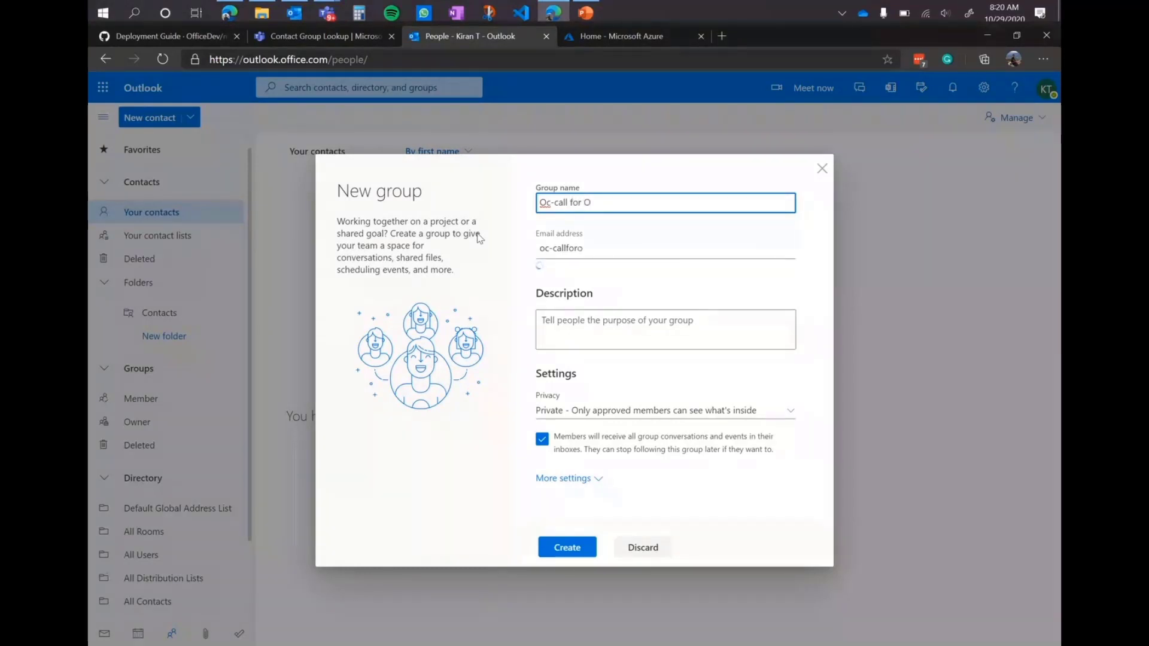
pyautogui.write(' November')
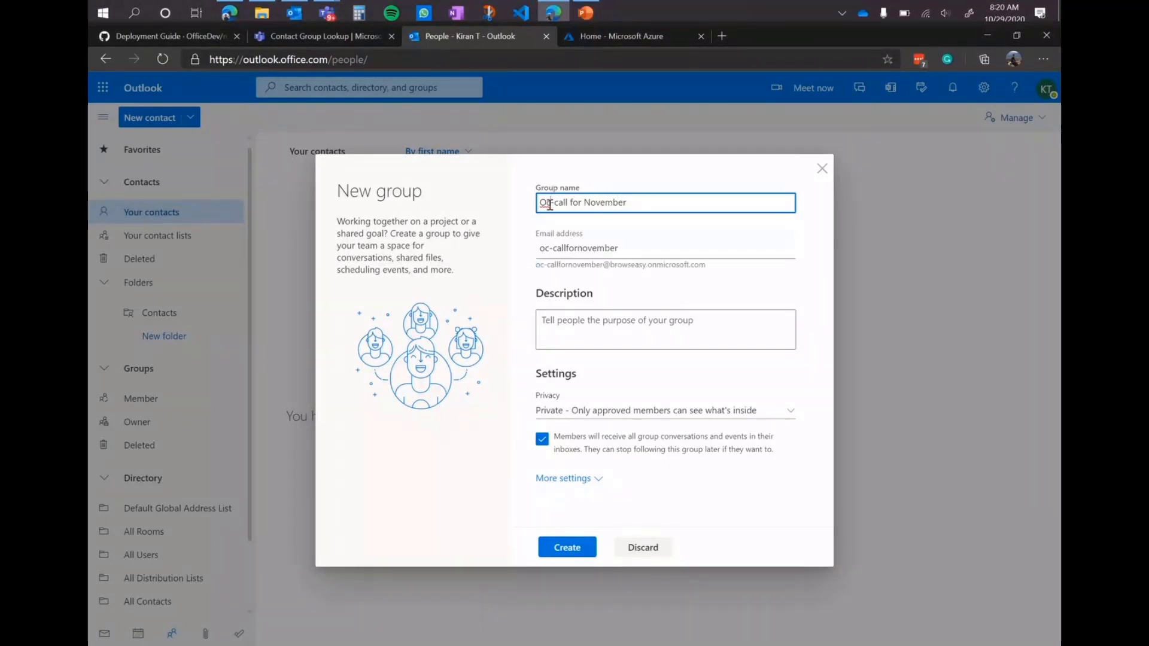
pyautogui.press('BackSpace')
pyautogui.write('n')
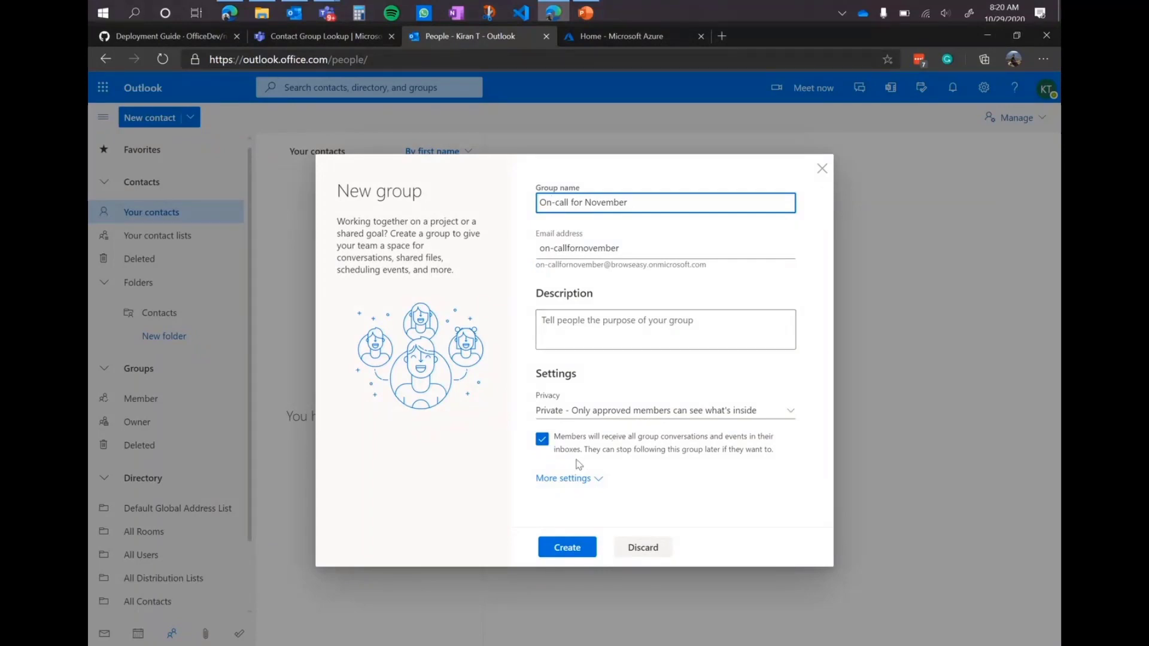
# Set the group's privacy to Public - Anyone in your organization can see what's inside, and create the group.
pyautogui.click(562, 478)
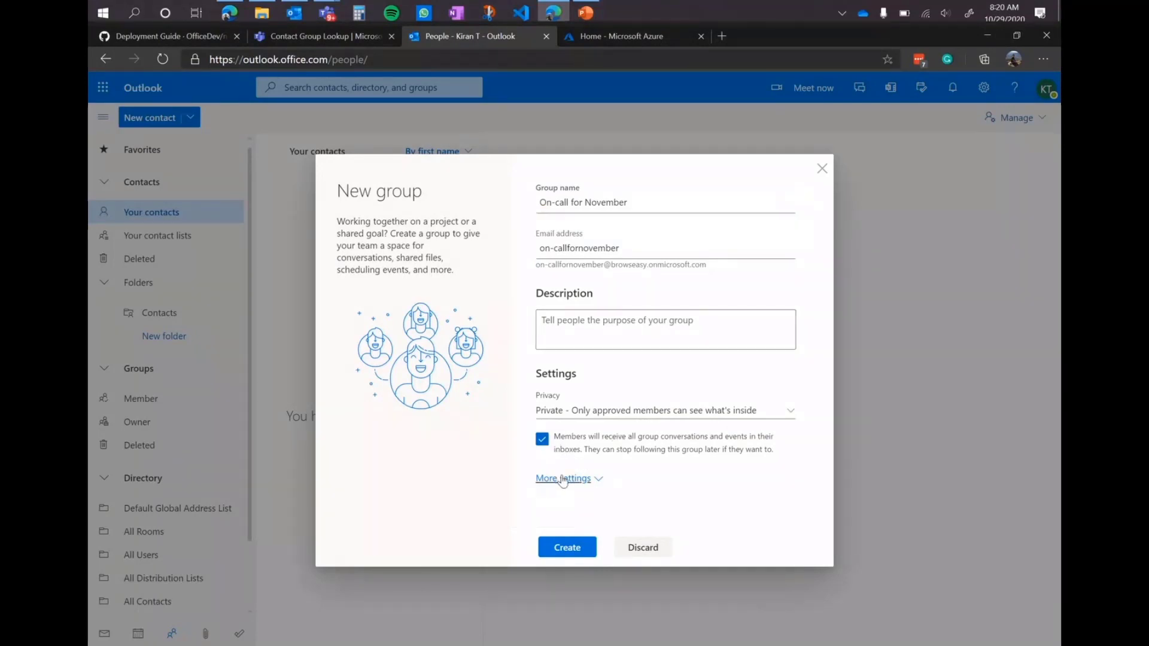
pyautogui.click(598, 417)
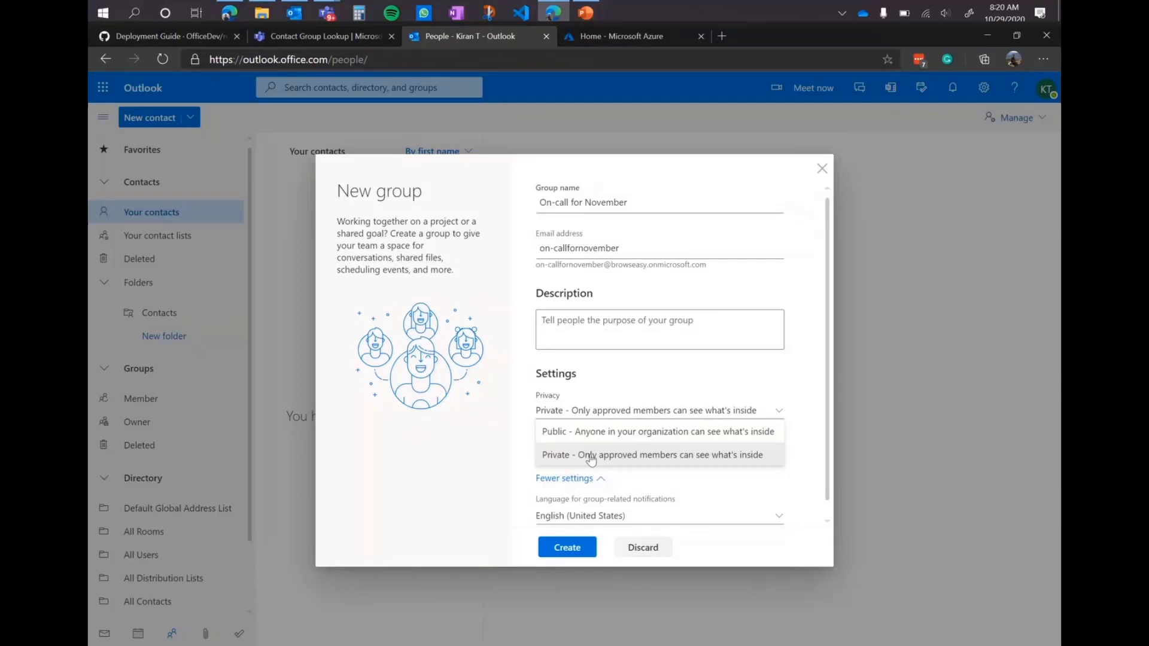
pyautogui.click(580, 428)
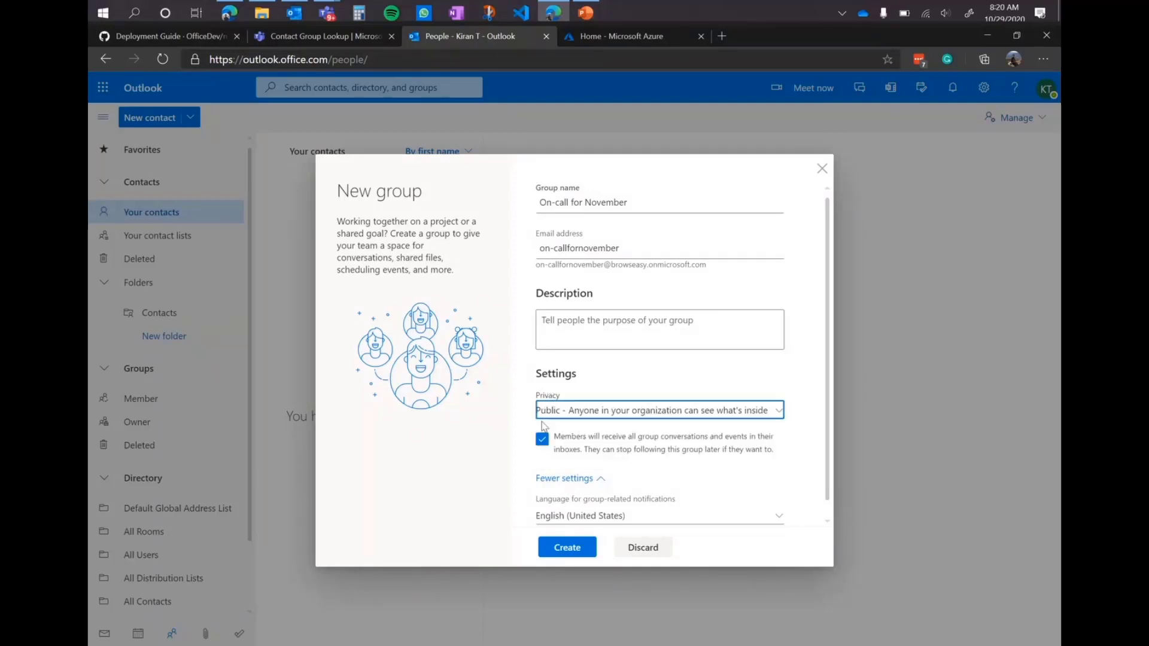
pyautogui.scroll(-1, 544, 428)
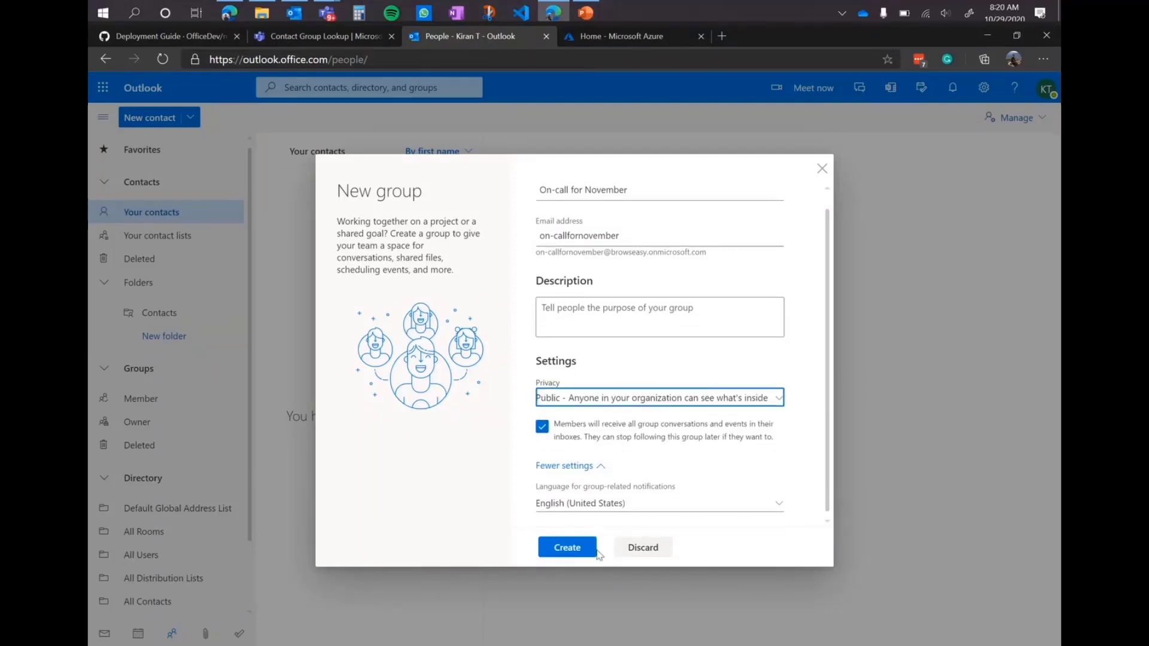
pyautogui.click(577, 552)
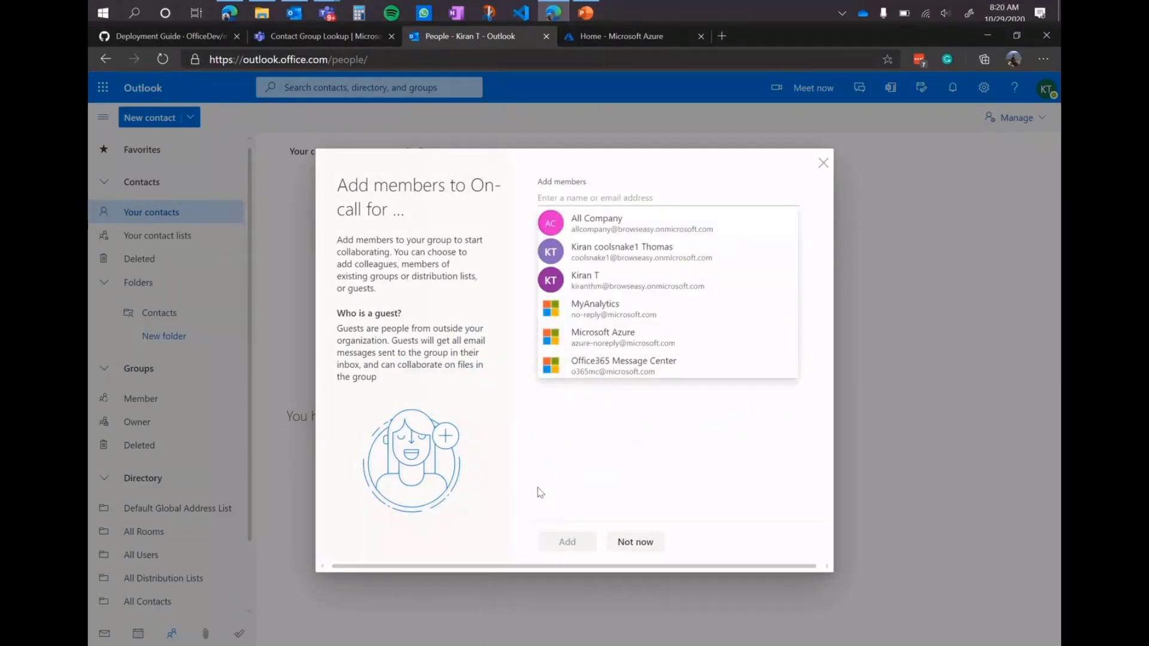
# Add two colleagues as members of the new group, one from the suggestions and one found by searching a first name.
pyautogui.click(604, 256)
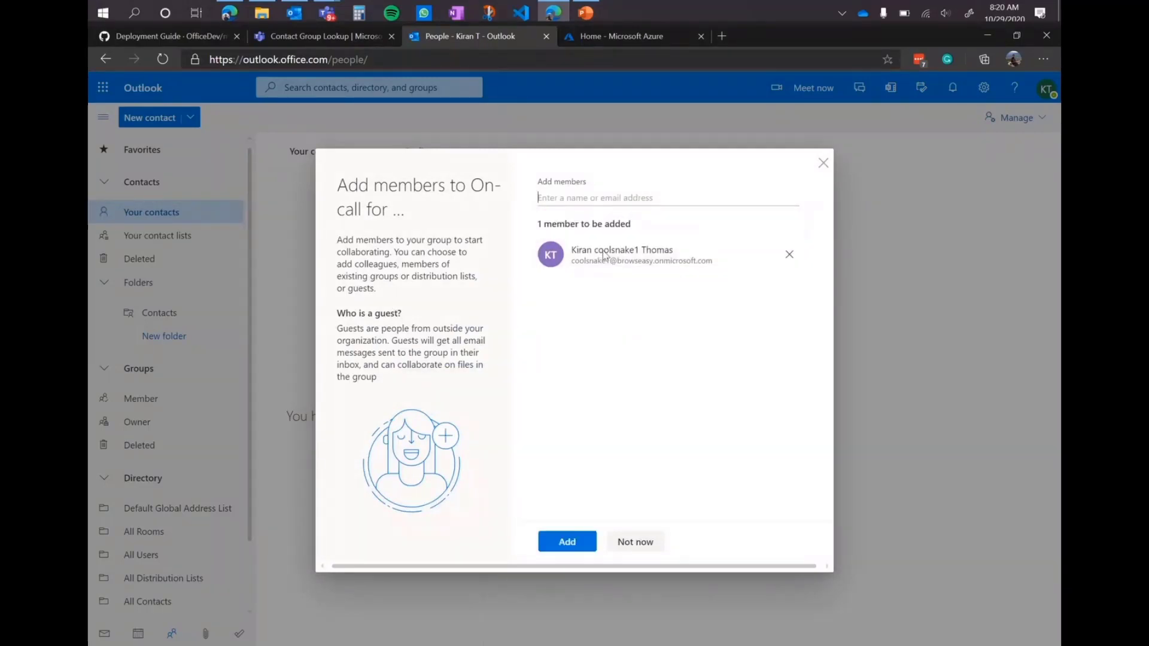
pyautogui.write('chris')
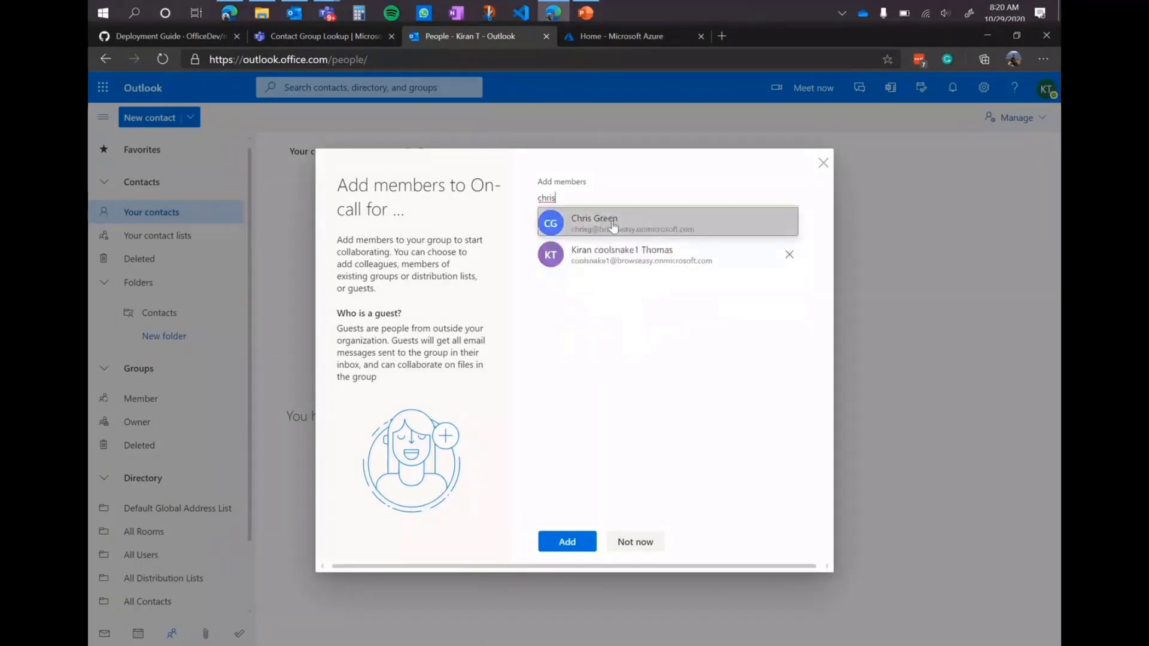
pyautogui.click(607, 222)
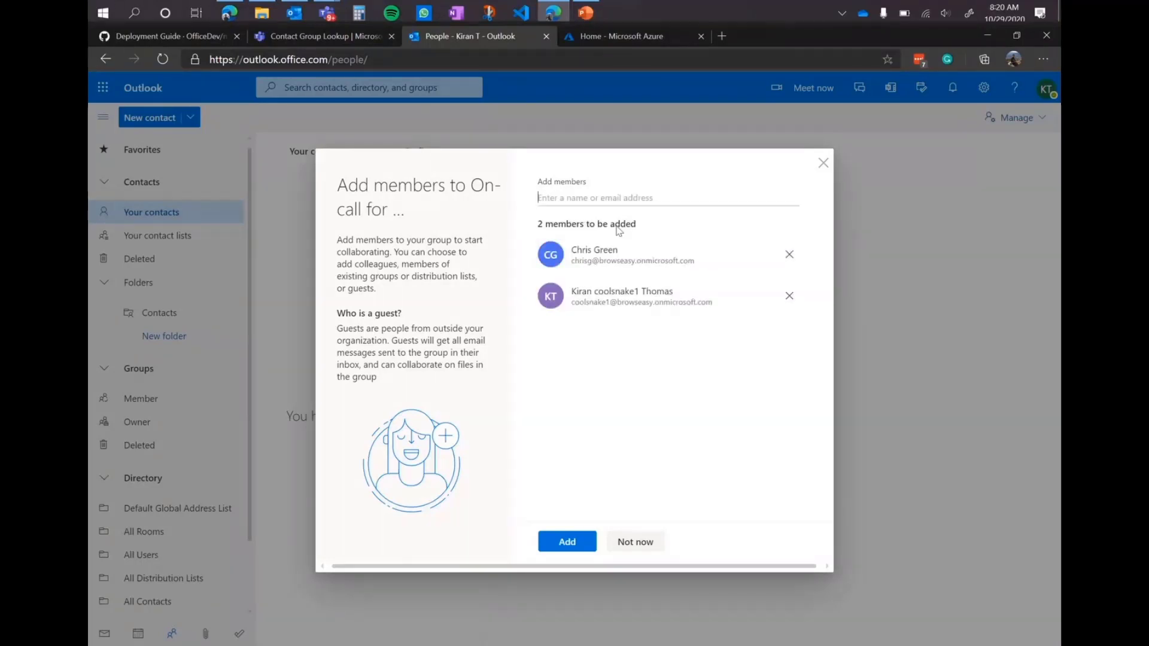
pyautogui.click(567, 543)
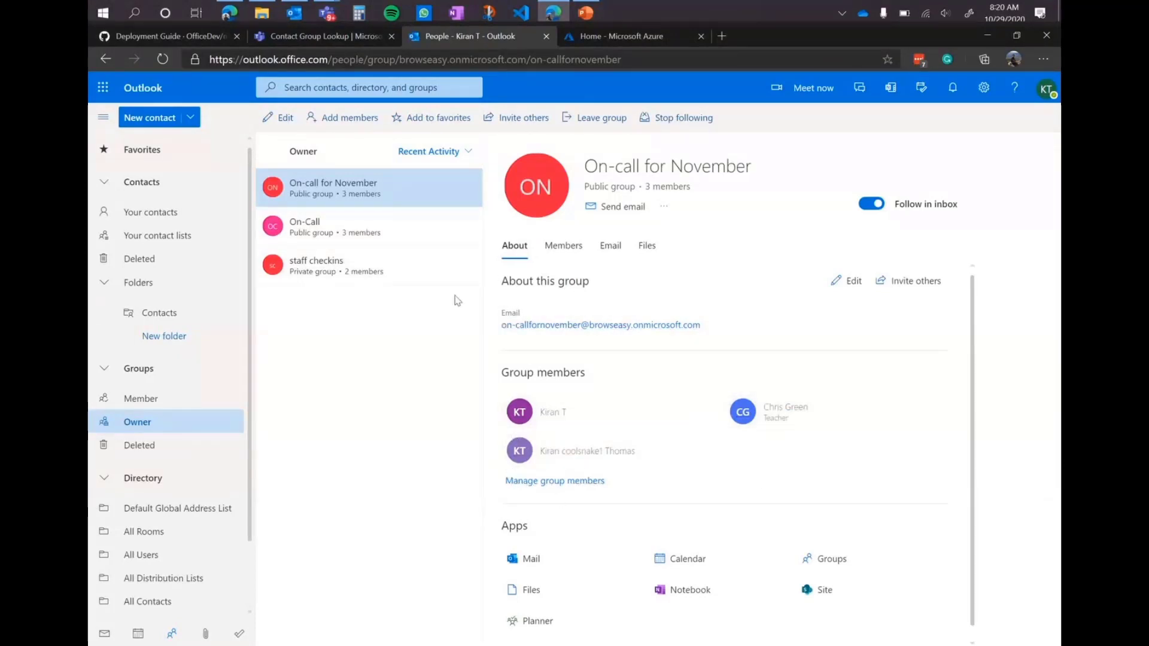
# Switch to Contact Group Lookup in Teams, search existing contact groups for "on call", and add the On-call for November group.
pyautogui.click(347, 39)
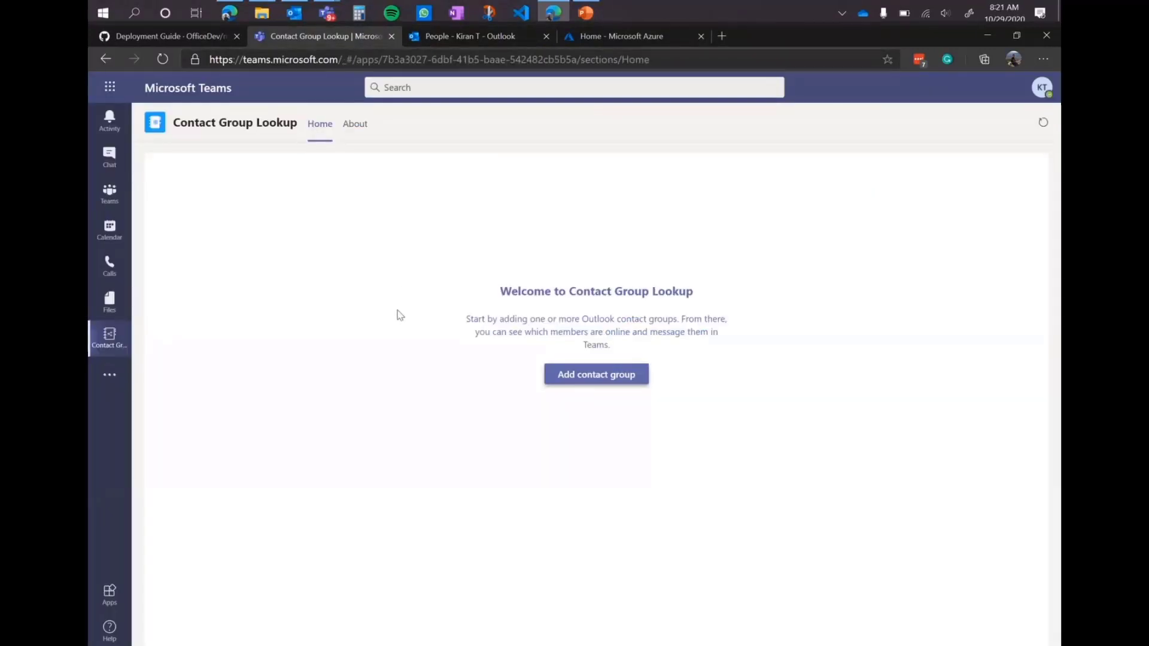
pyautogui.click(606, 383)
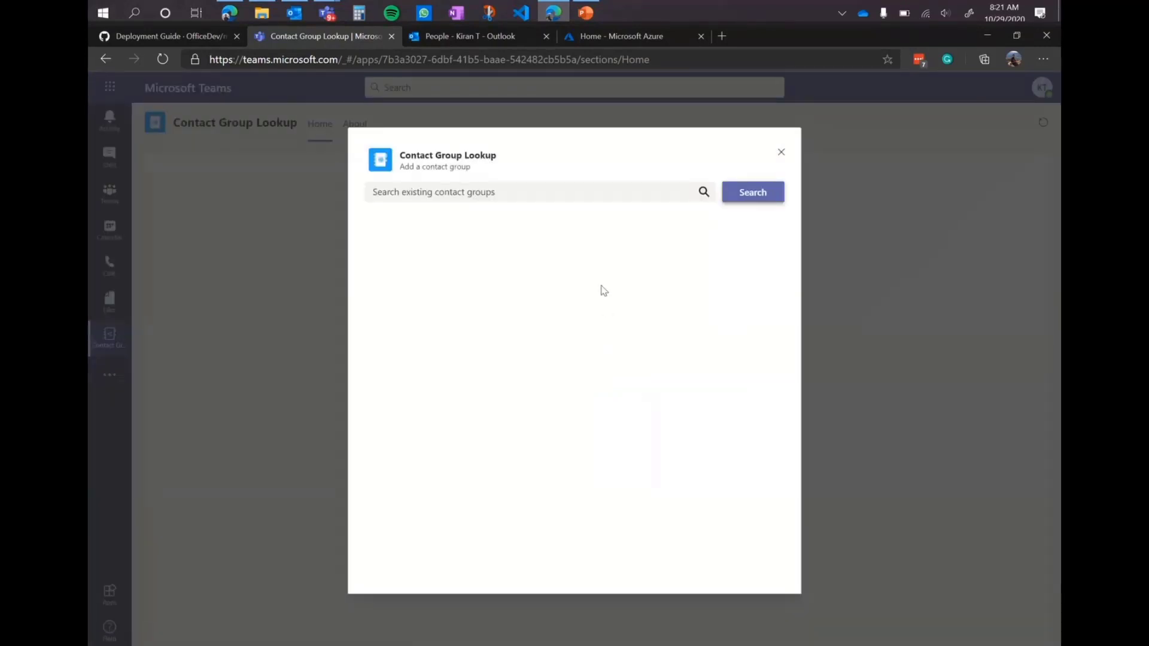
pyautogui.click(532, 199)
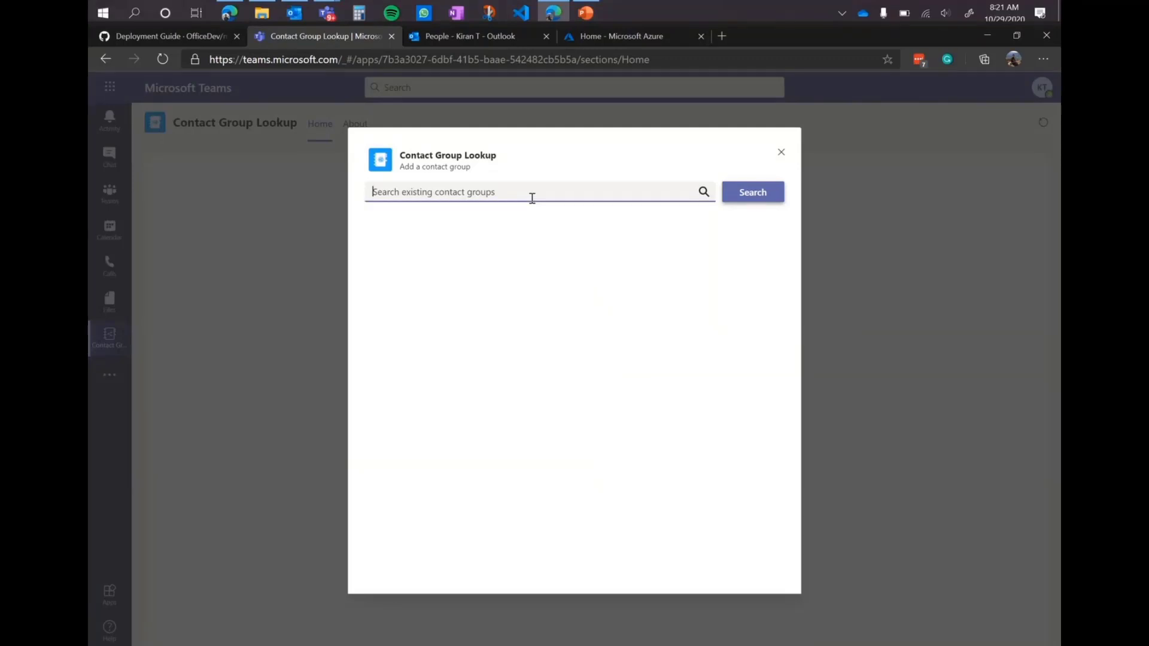
pyautogui.write('on call')
pyautogui.click(756, 193)
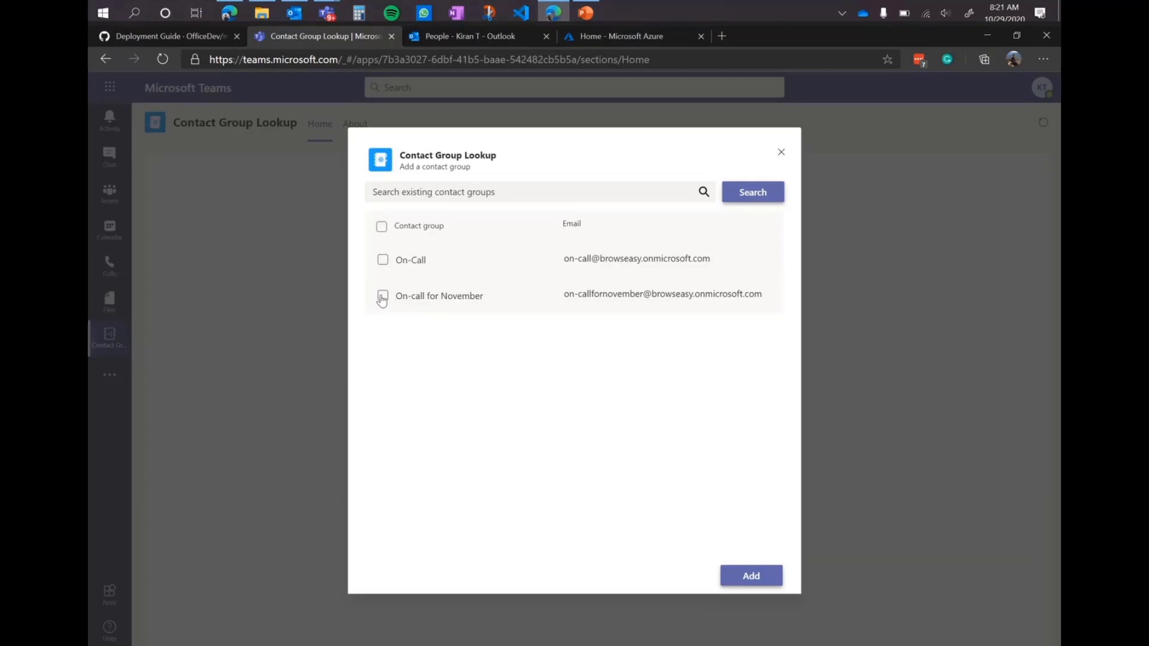
pyautogui.click(729, 576)
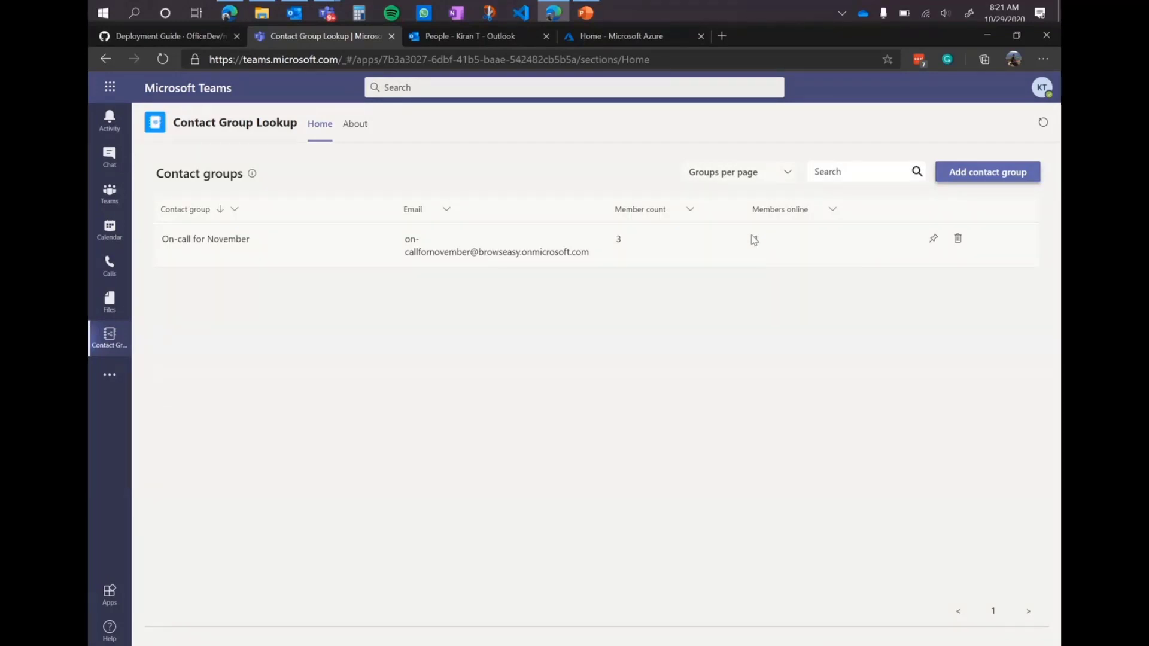
# Find and add the existing On-Call contact group to the list, and pin the On-call for November group.
pyautogui.click(962, 177)
pyautogui.click(554, 194)
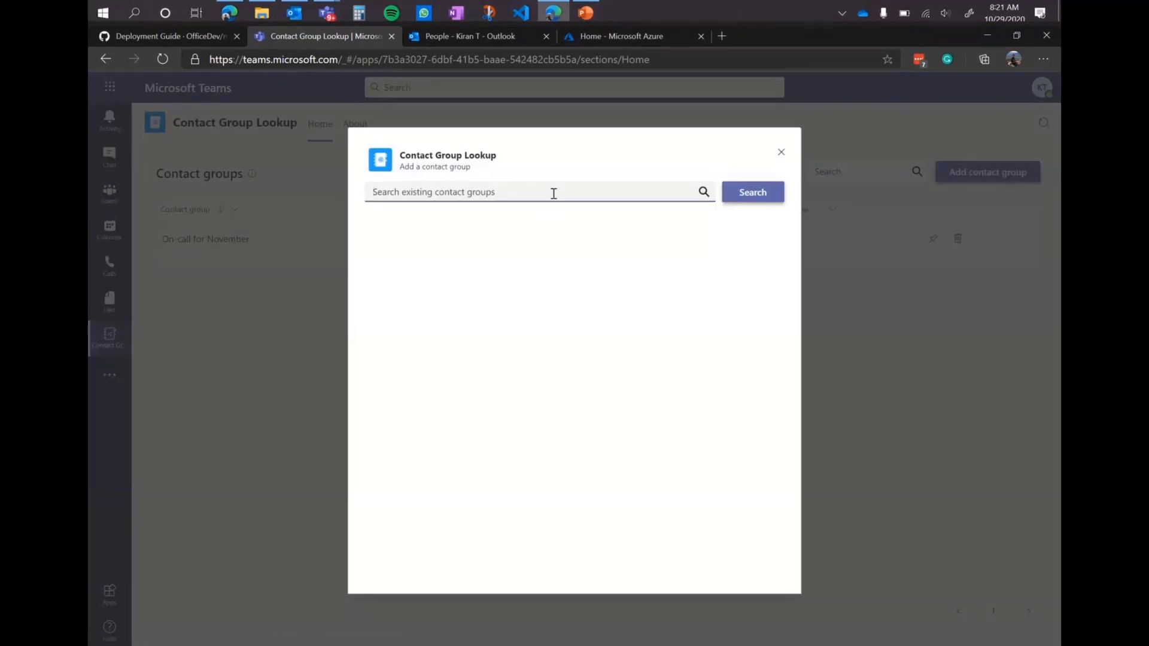
pyautogui.write('d')
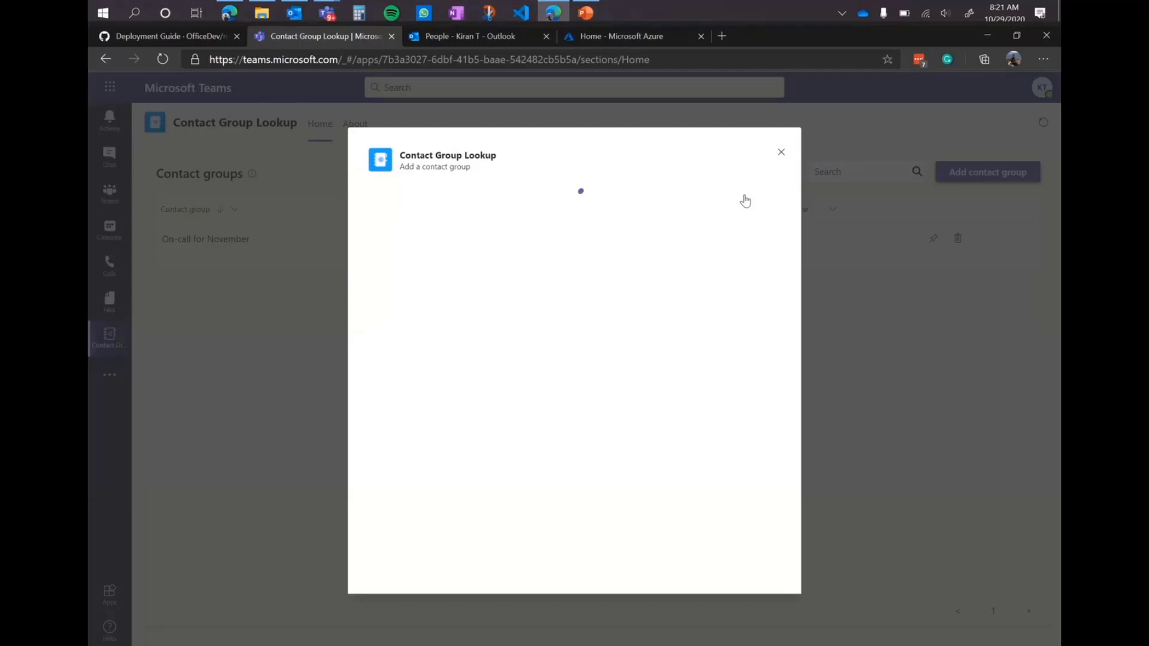
pyautogui.click(383, 260)
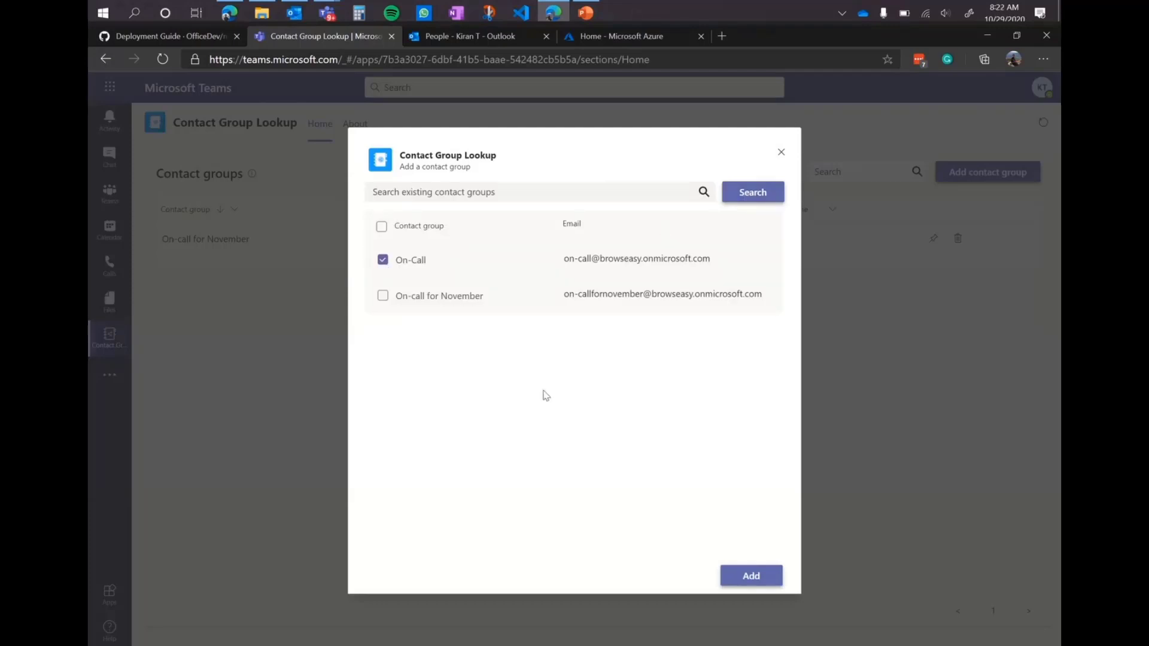
pyautogui.click(733, 579)
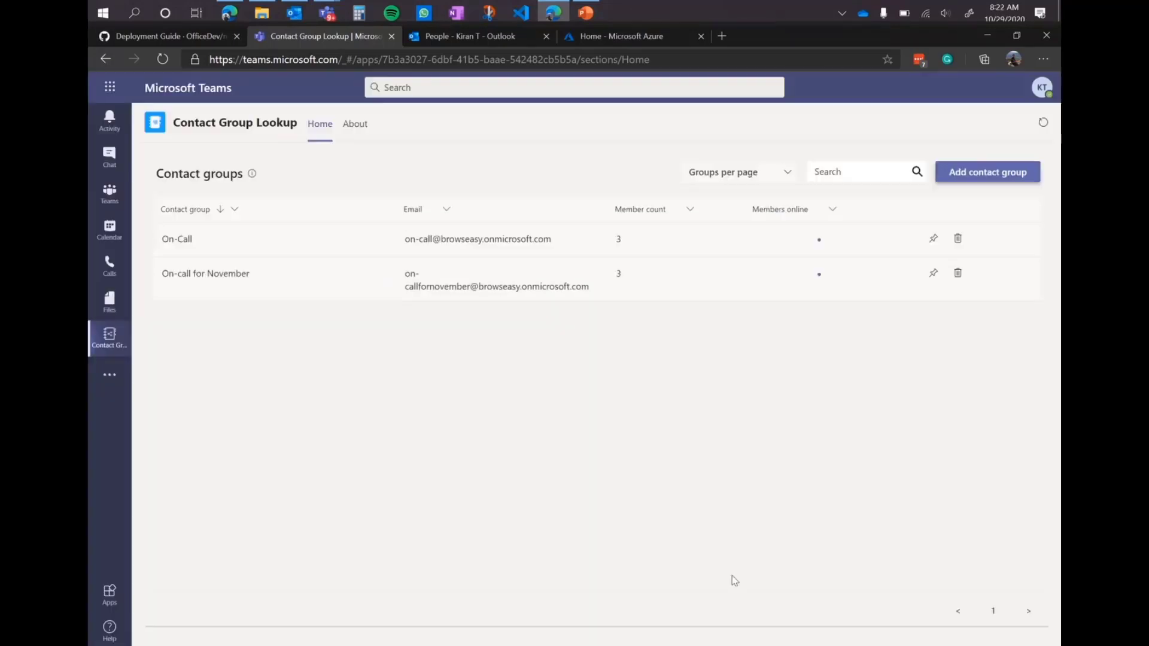
pyautogui.click(932, 269)
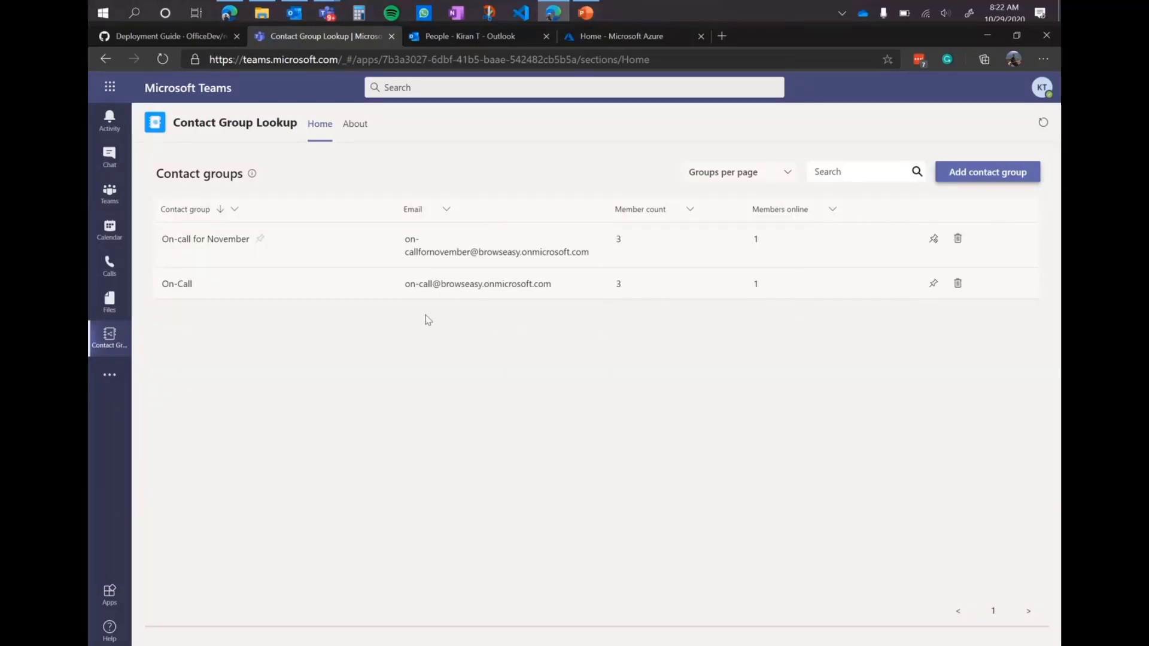
# Open the On-call for November group and start a group chat with its two offline members.
pyautogui.click(211, 240)
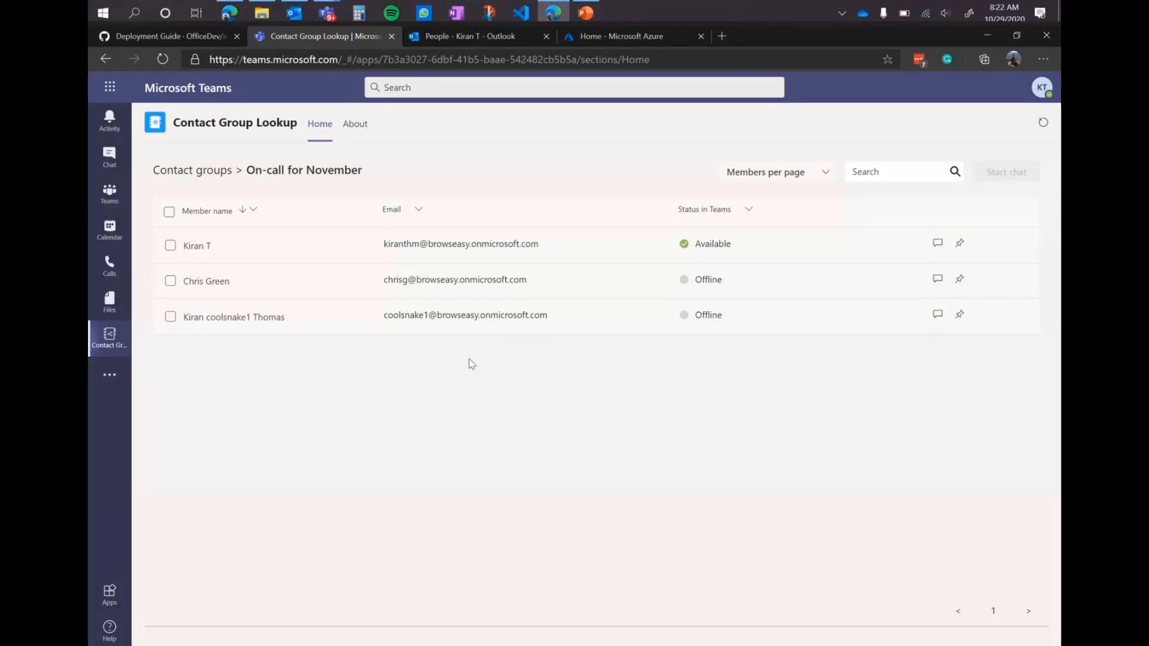
pyautogui.click(170, 282)
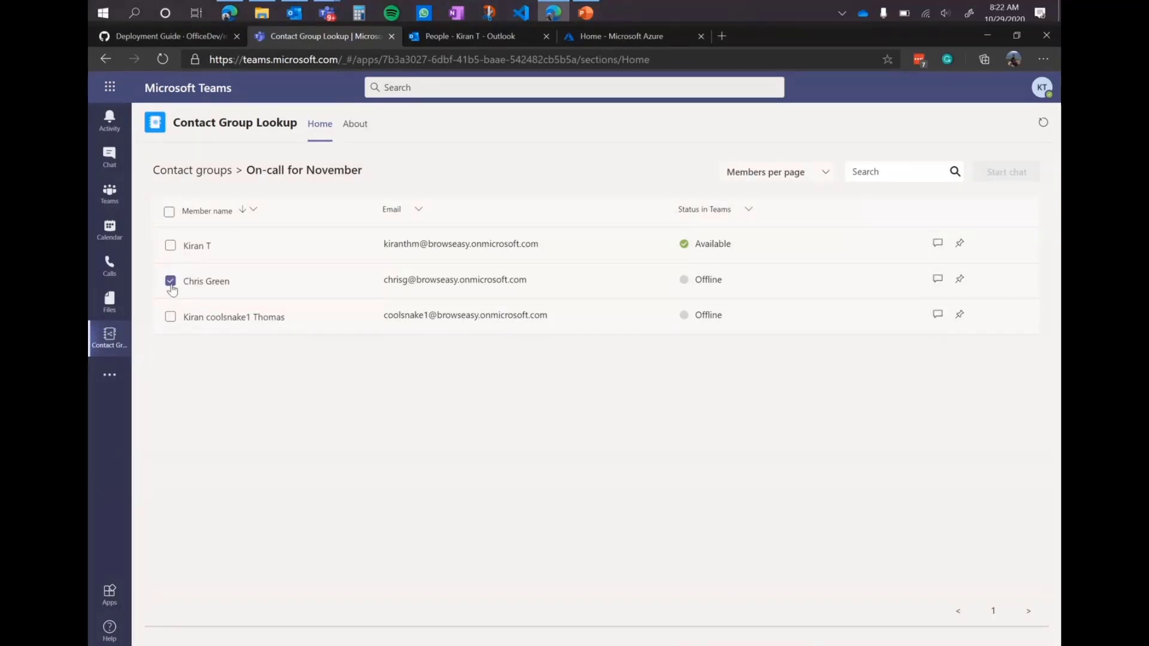
pyautogui.click(170, 317)
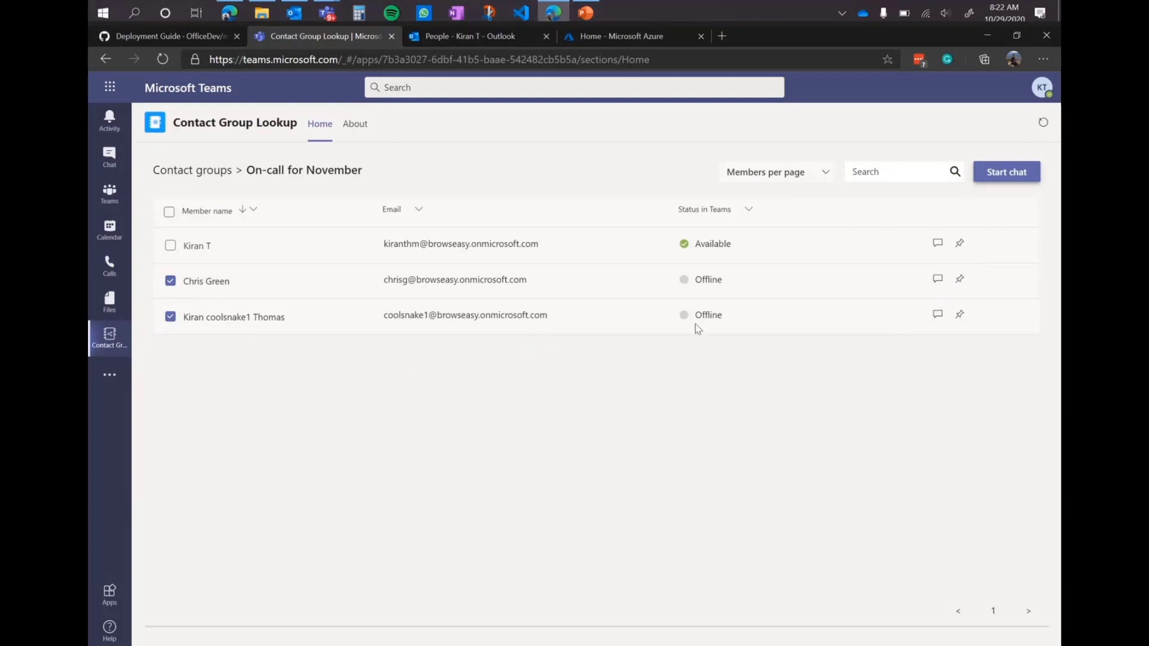
pyautogui.click(1003, 174)
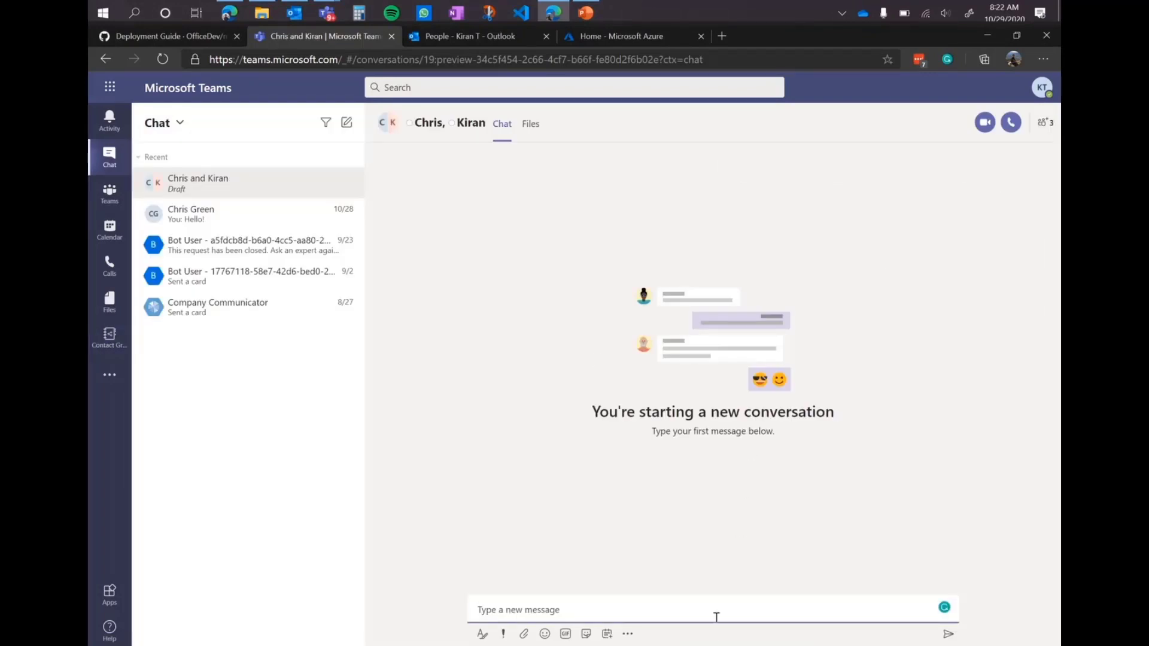
# Send "Hello!" in the new group chat, and return to the Contact Group Lookup app.
pyautogui.write('Hel')
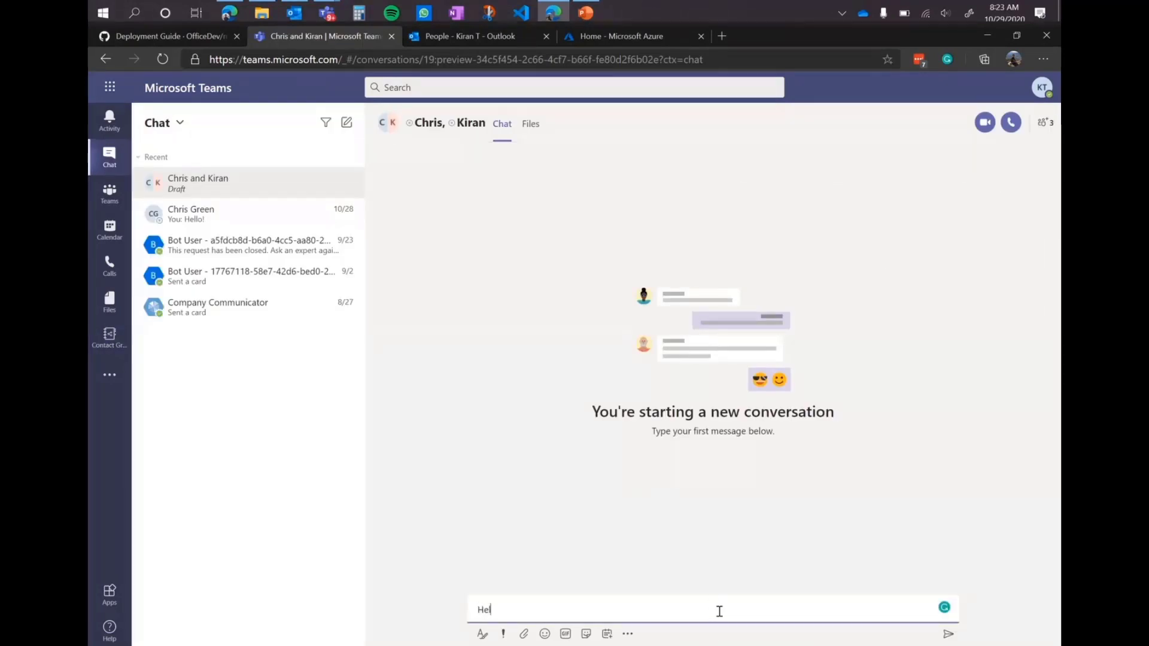
pyautogui.write('lo!')
pyautogui.press('Return')
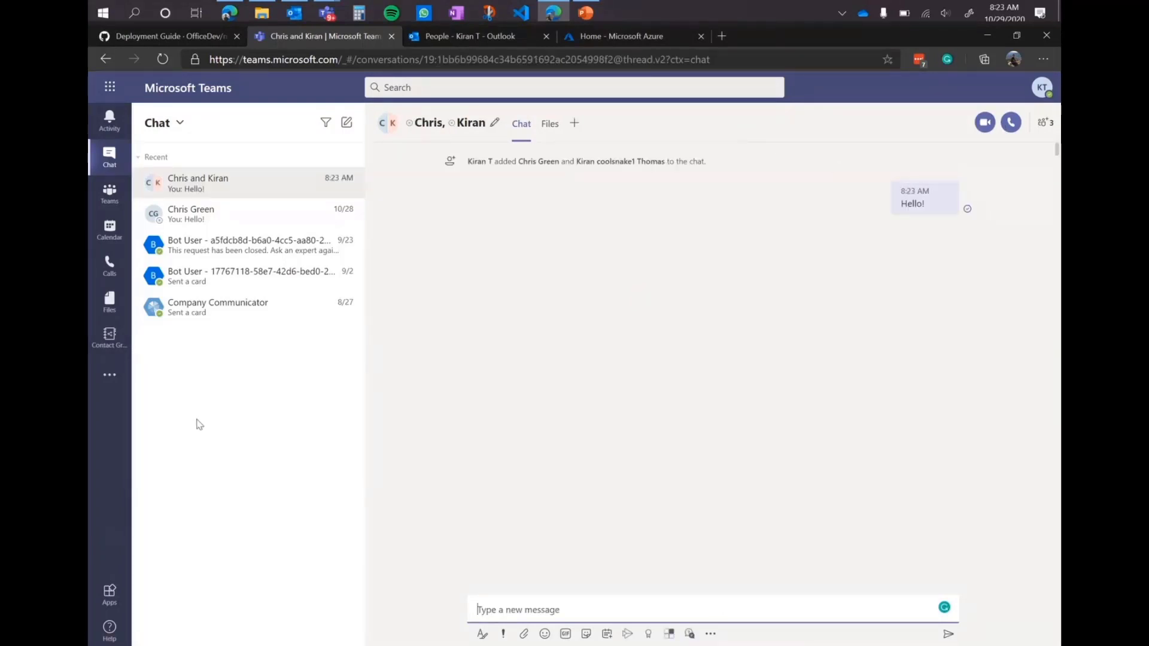
pyautogui.click(110, 343)
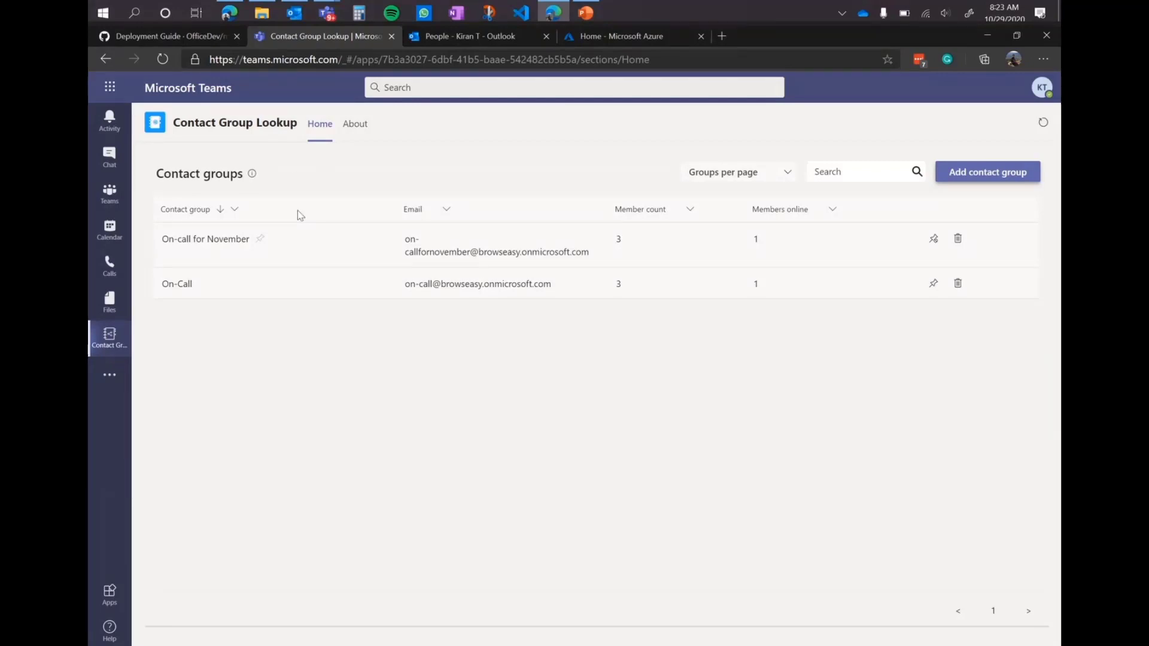
# Switch to the app template's GitHub wiki and examine the architecture diagram on the Solution Overview page.
pyautogui.click(193, 37)
pyautogui.scroll(10, 404, 310)
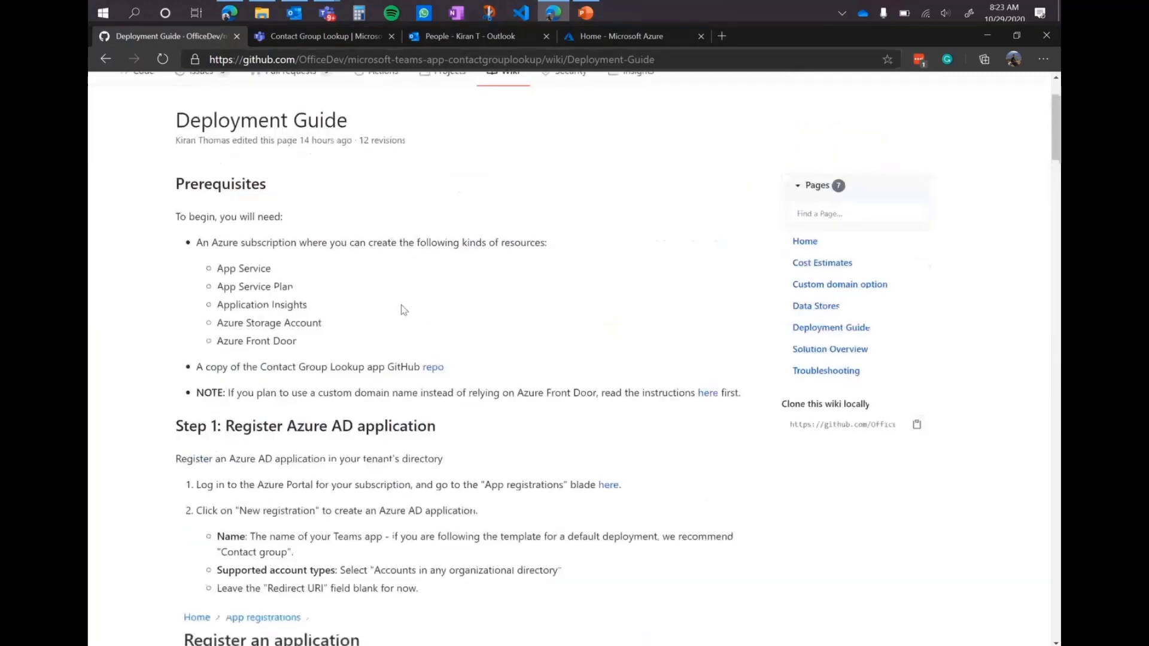
pyautogui.scroll(1, 404, 310)
pyautogui.scroll(-1, 658, 326)
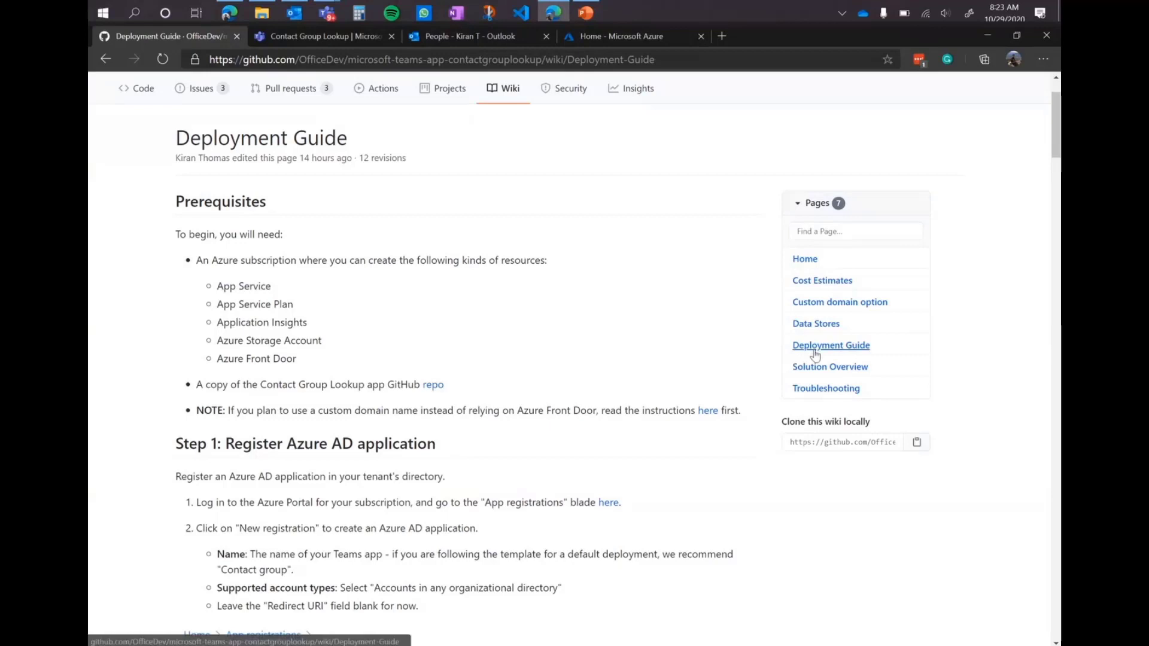
pyautogui.click(811, 371)
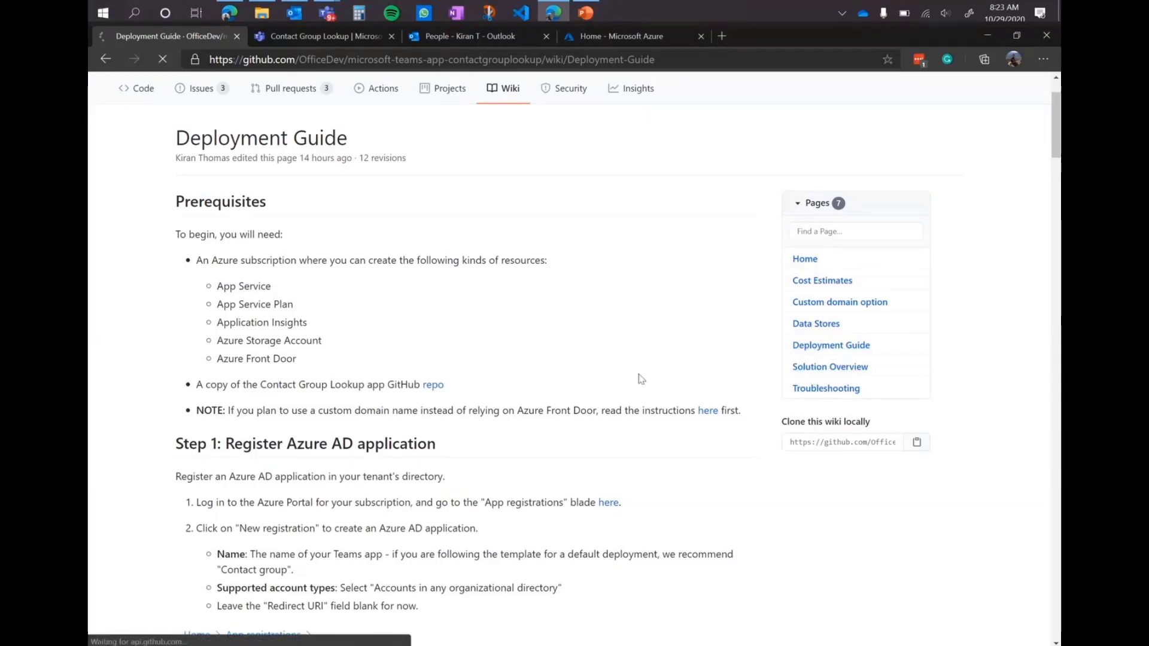
pyautogui.scroll(-1, 591, 374)
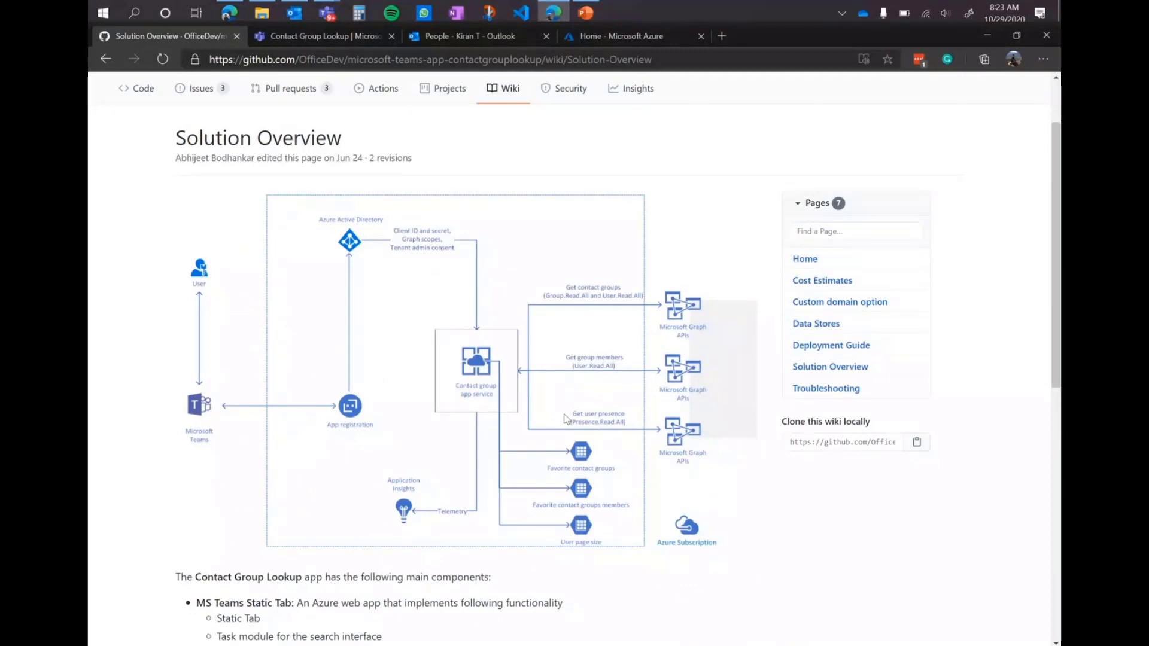
pyautogui.scroll(1, 566, 419)
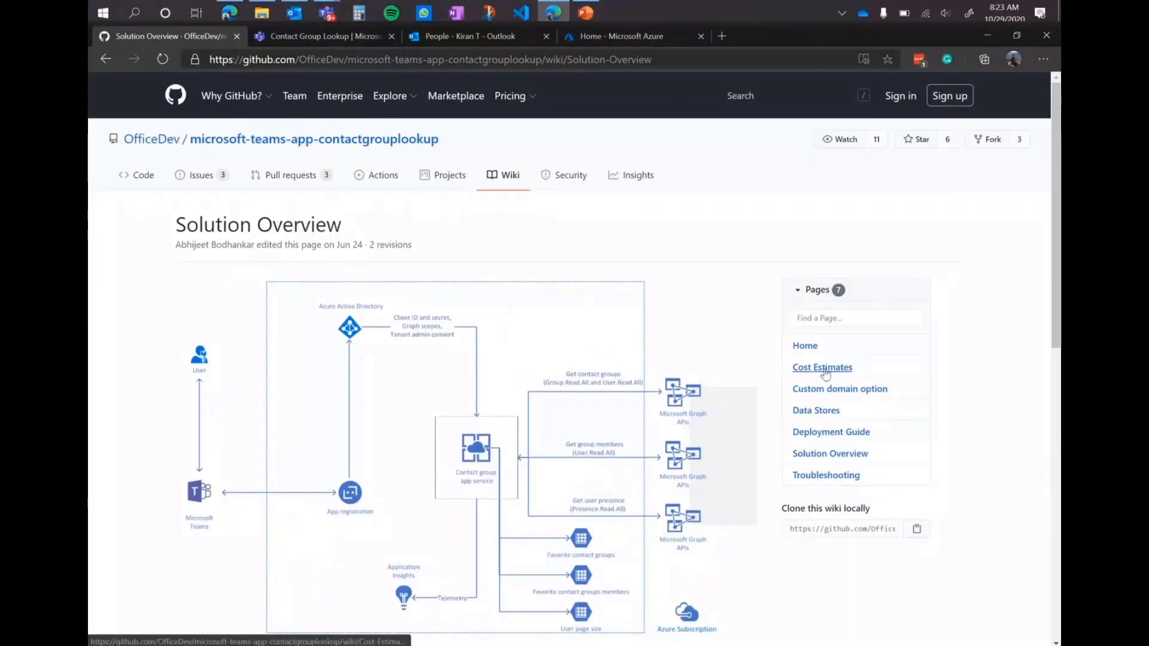
pyautogui.scroll(-1, 636, 401)
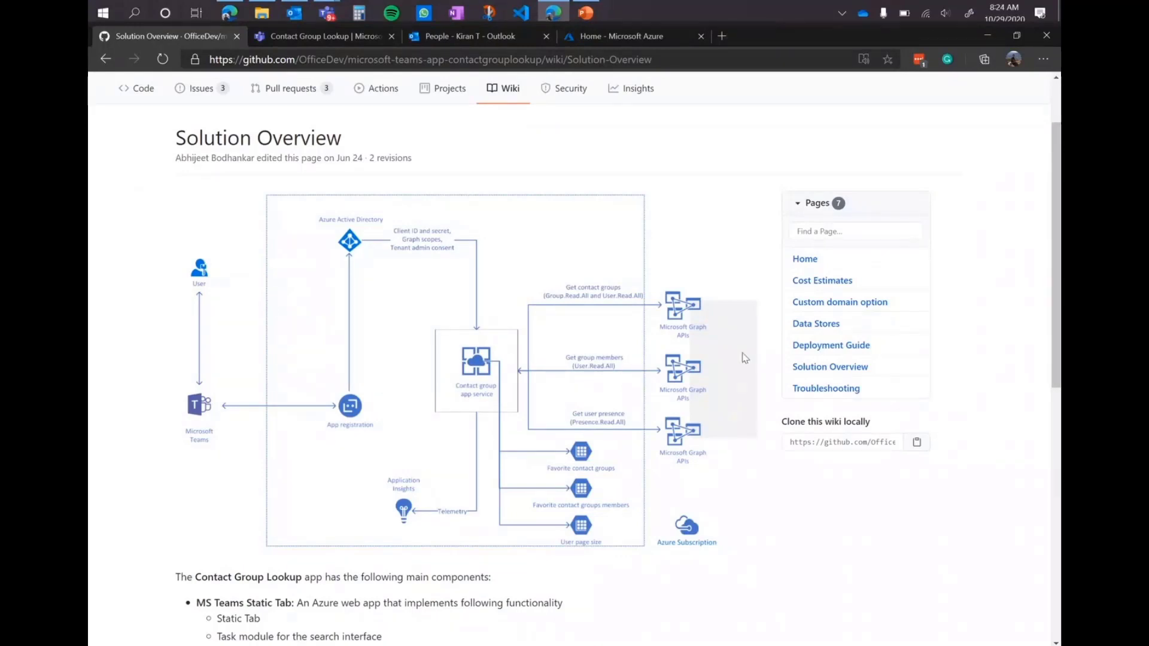
pyautogui.scroll(2, 551, 330)
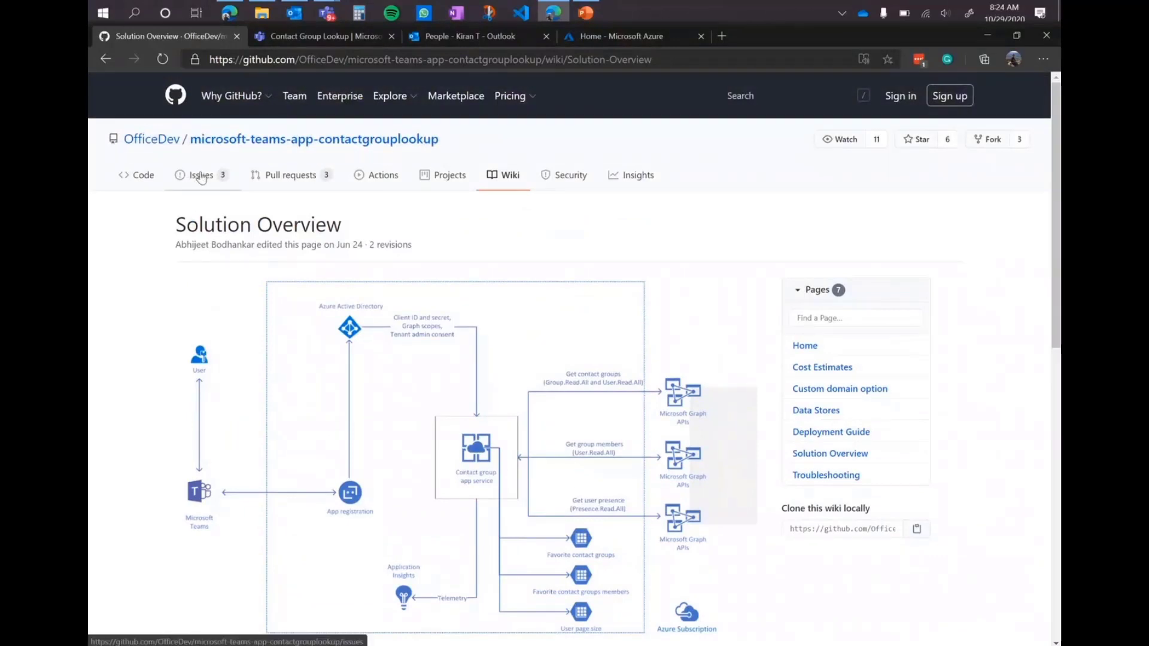
pyautogui.scroll(-2, 249, 339)
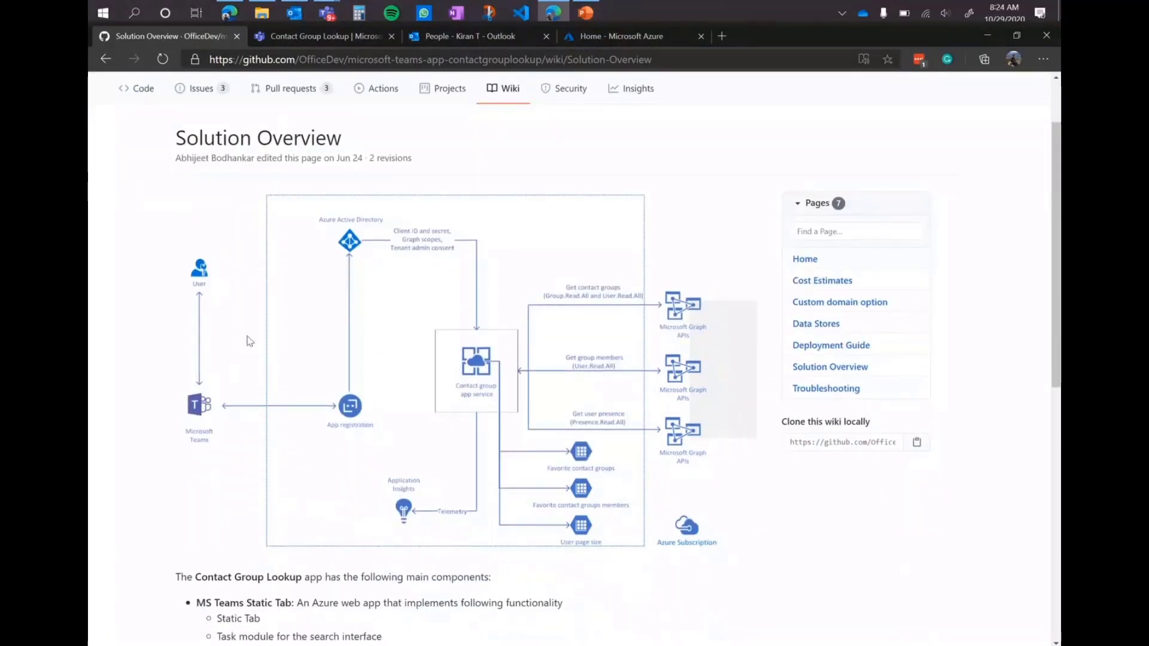